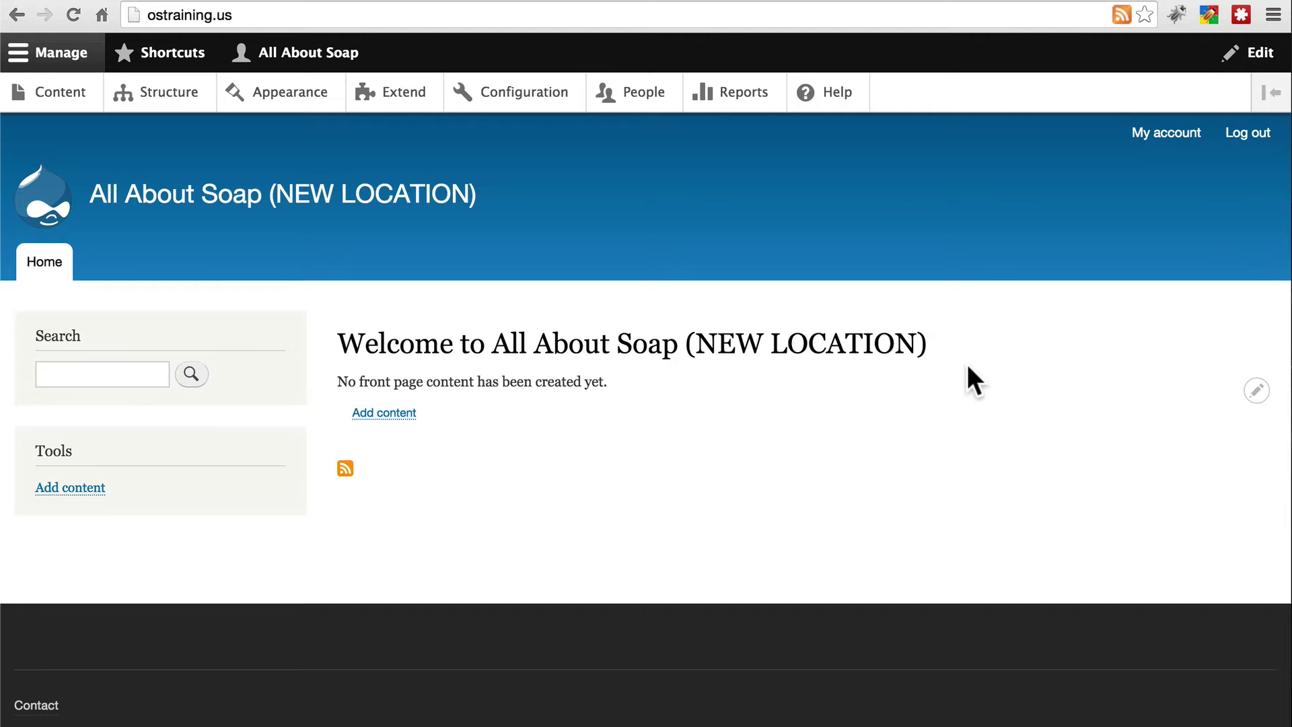
Point out the modules, profiles and themes folders in public_html.
mouse_move(934, 346)
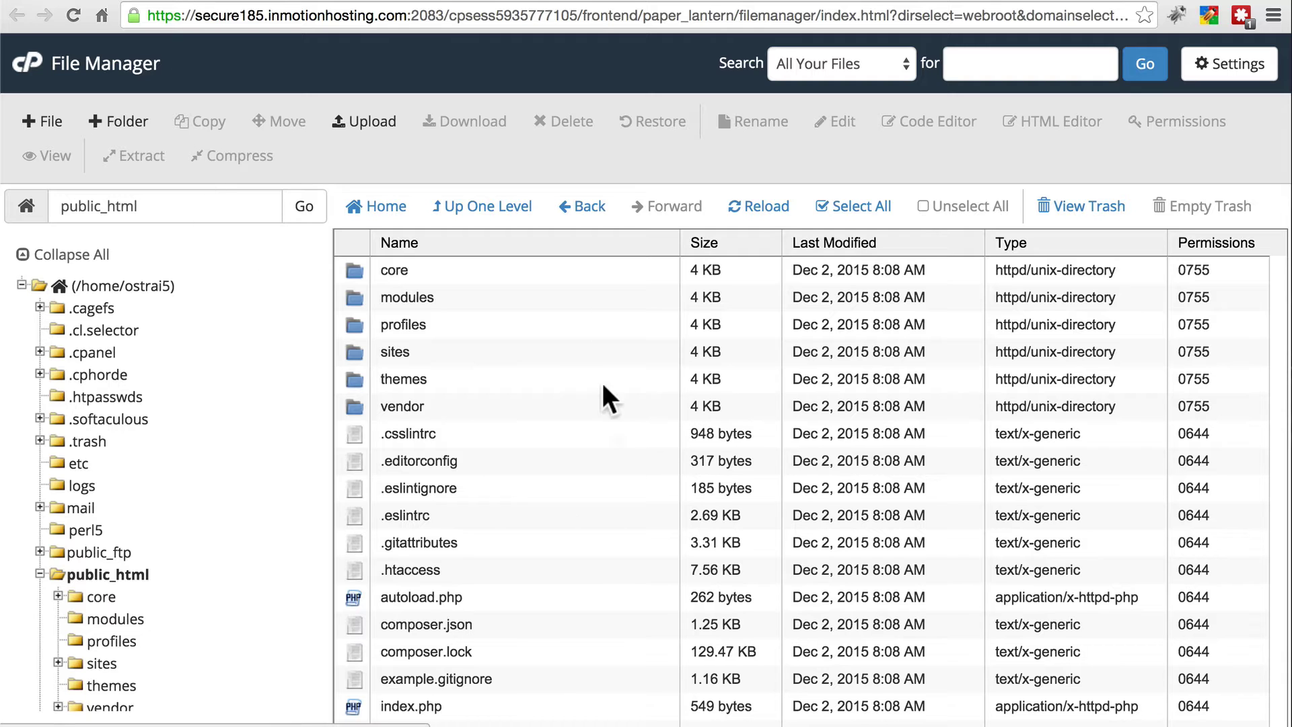
scroll(518, 432, down, 3)
scroll(519, 432, up, 3)
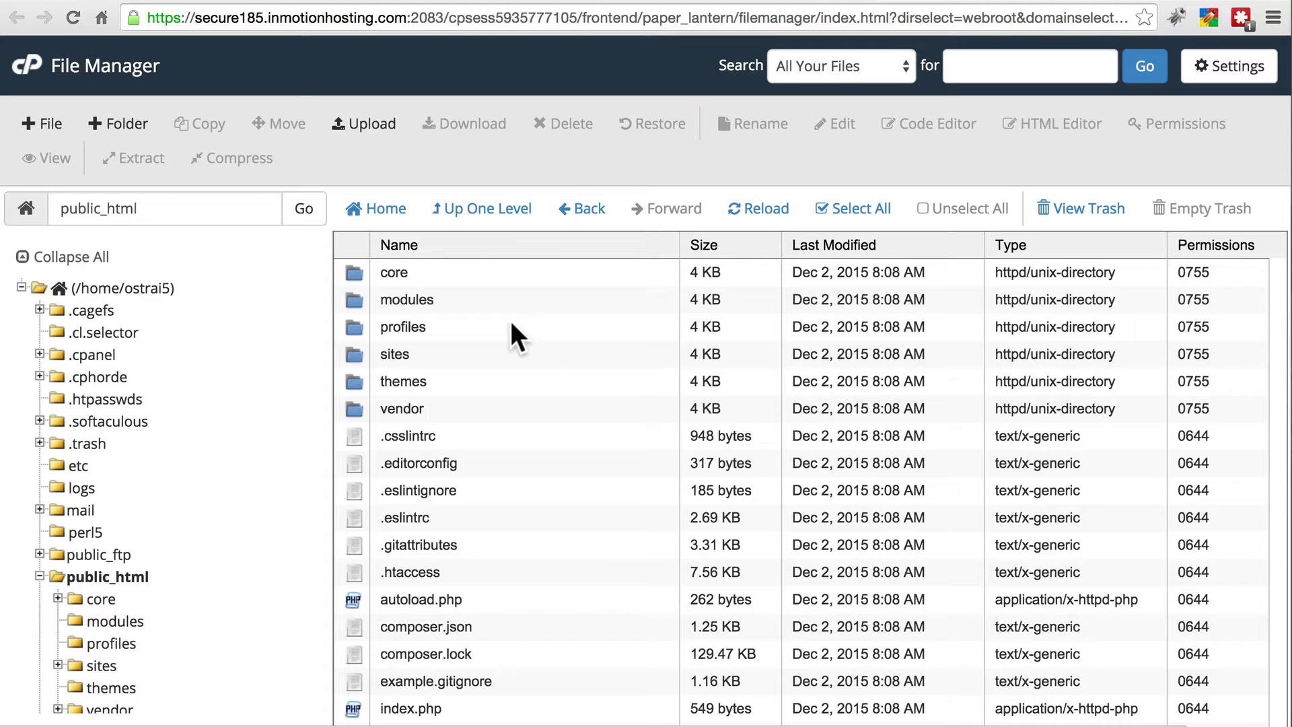
click(475, 300)
click(458, 327)
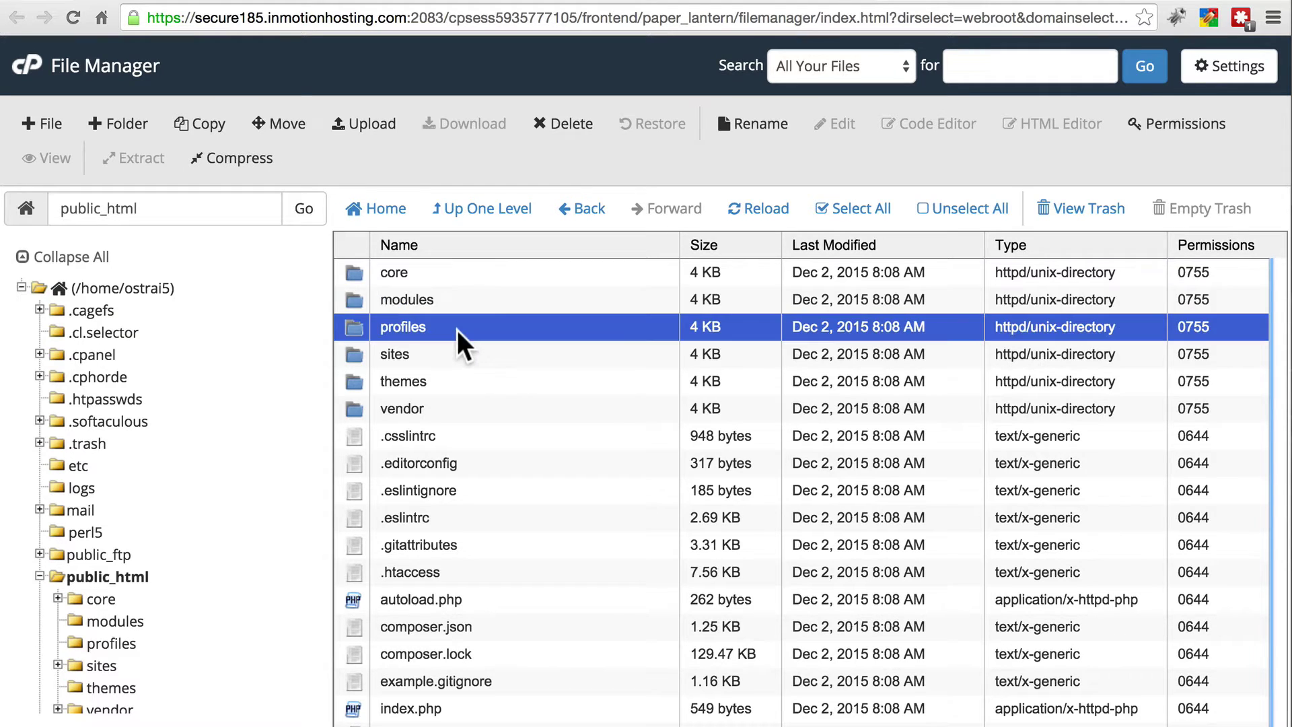
click(447, 381)
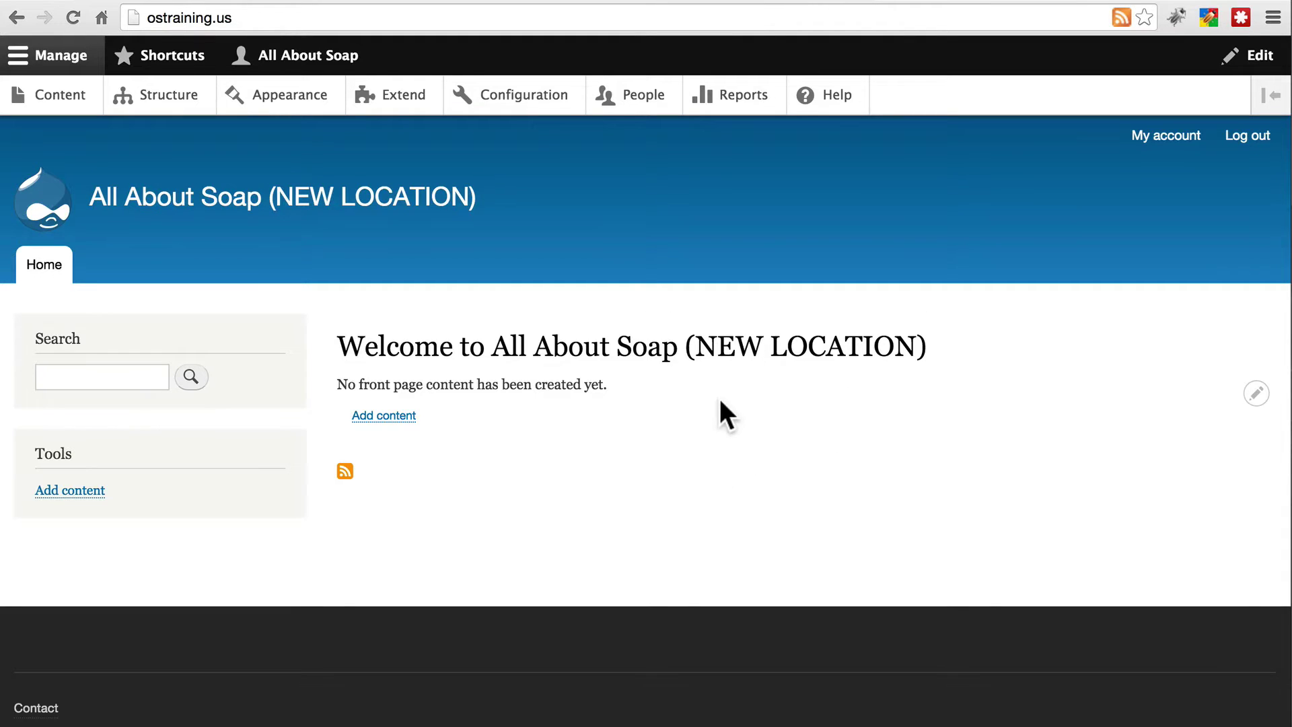
Tick 'Put site into maintenance mode' under Configuration > Maintenance mode and save the configuration.
click(514, 105)
scroll(259, 395, down, 4)
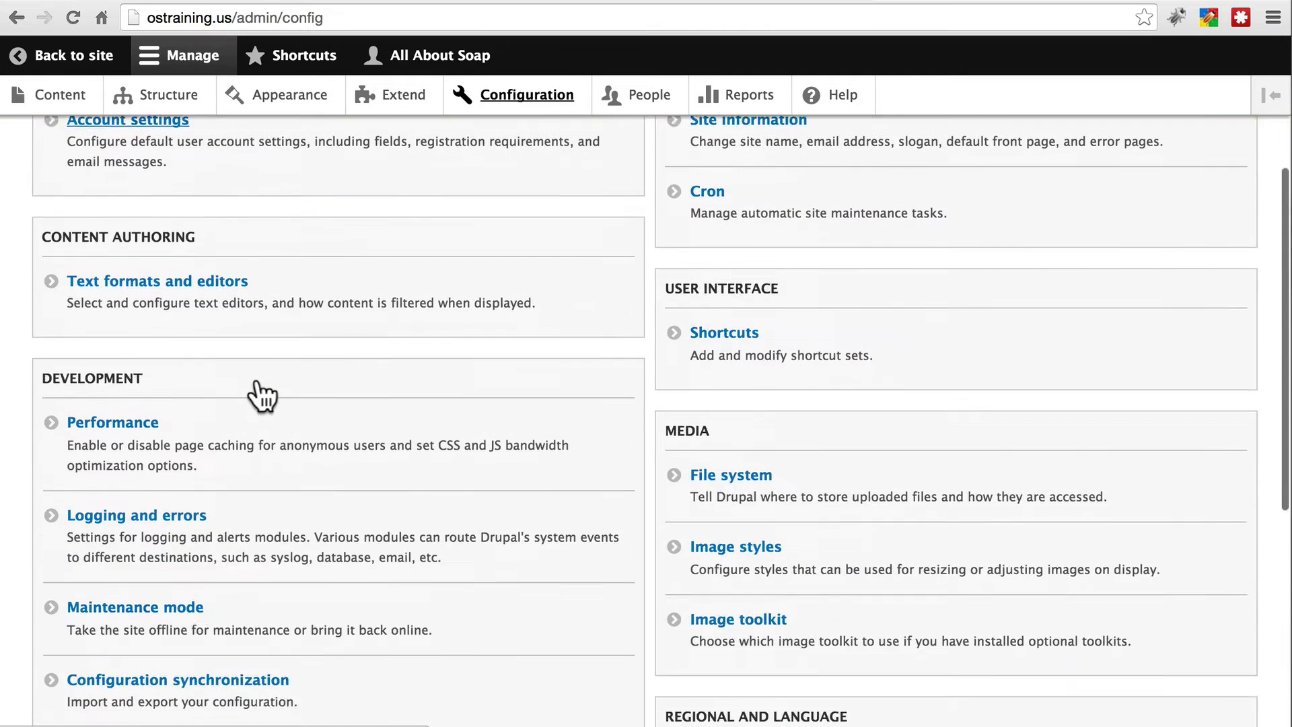
click(169, 527)
click(39, 283)
click(167, 491)
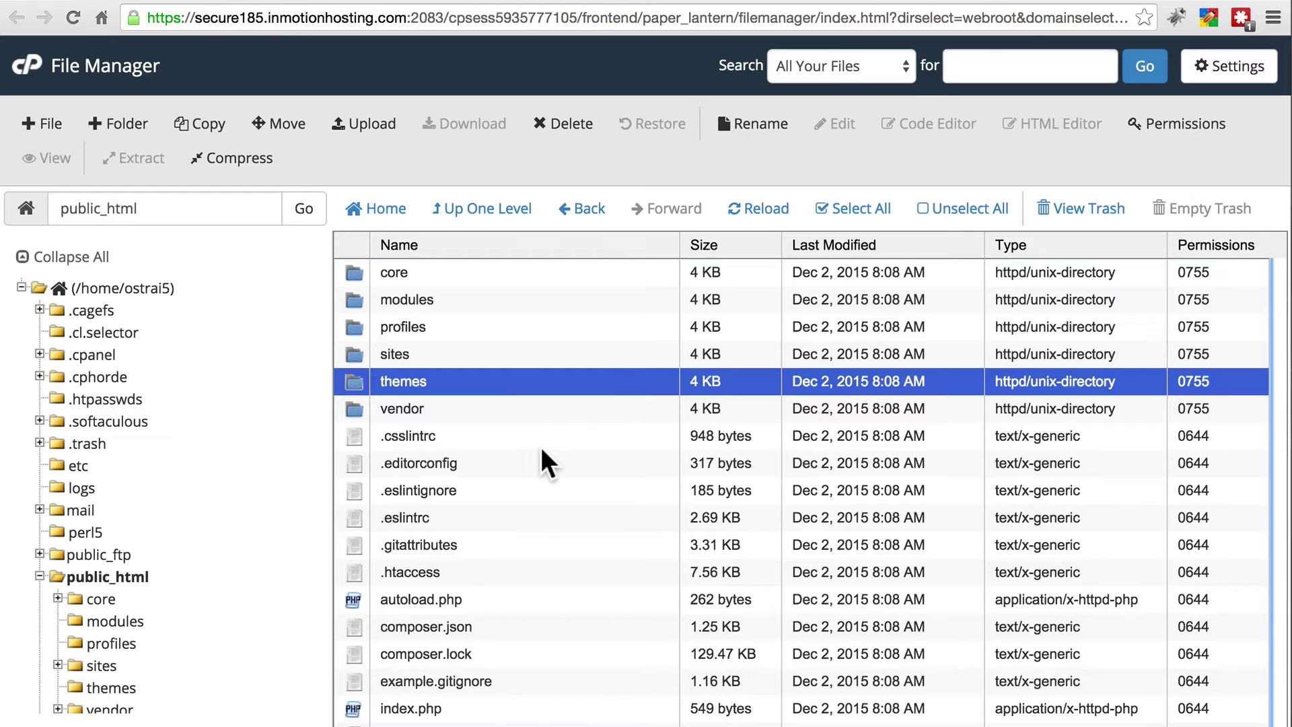
Select the modules, profiles and themes folders in public_html for deletion.
click(464, 299)
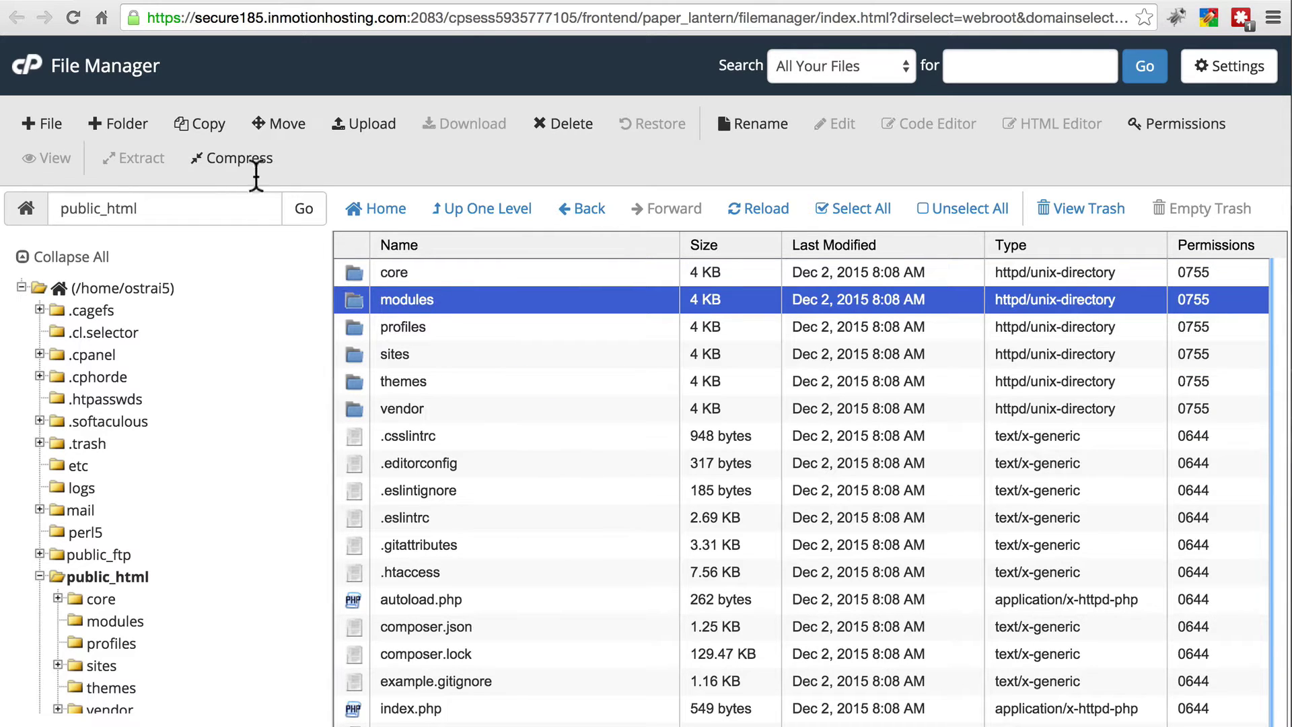
ctrl+click(441, 328)
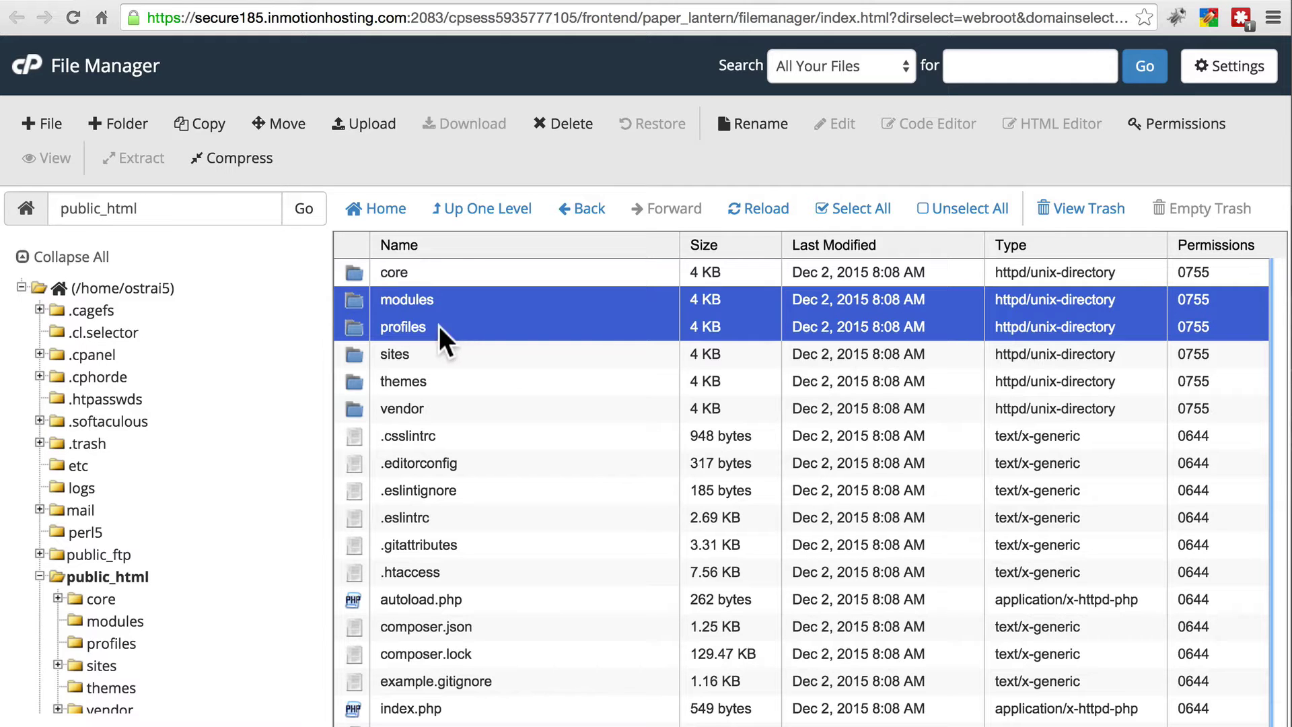
ctrl+click(449, 385)
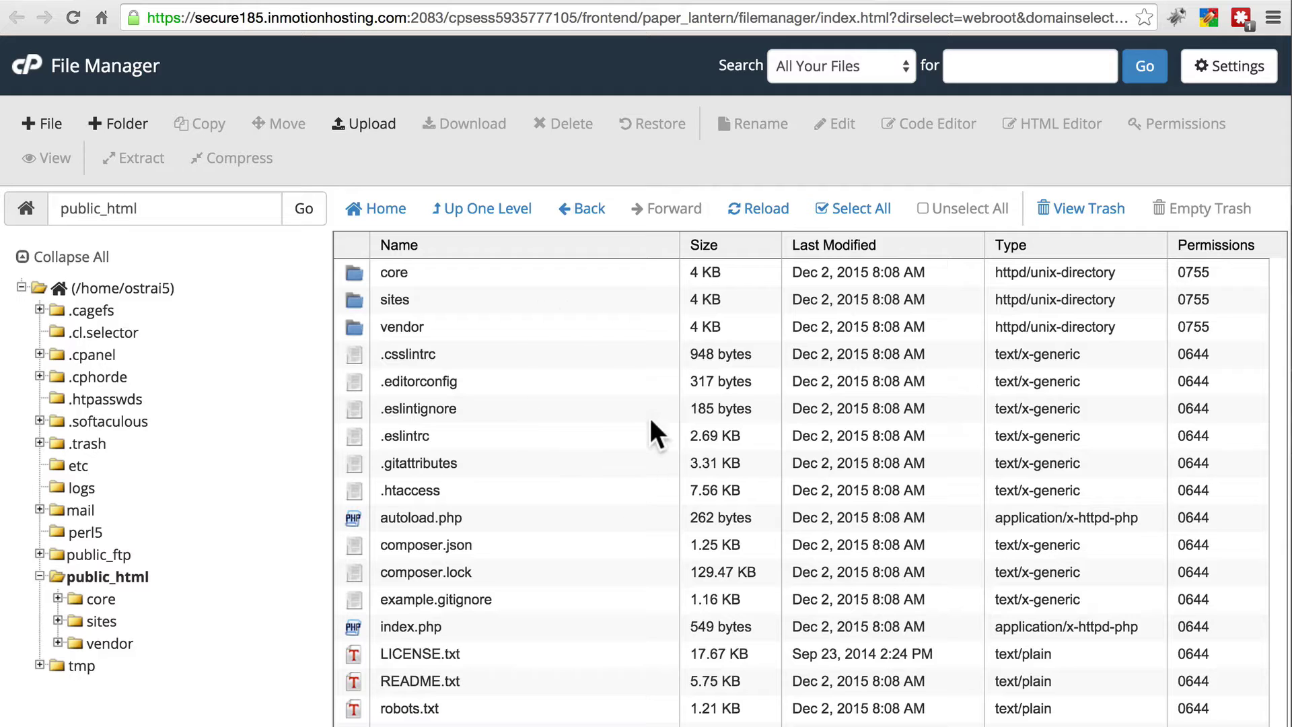
key(super+Tab)
key(super+Tab)
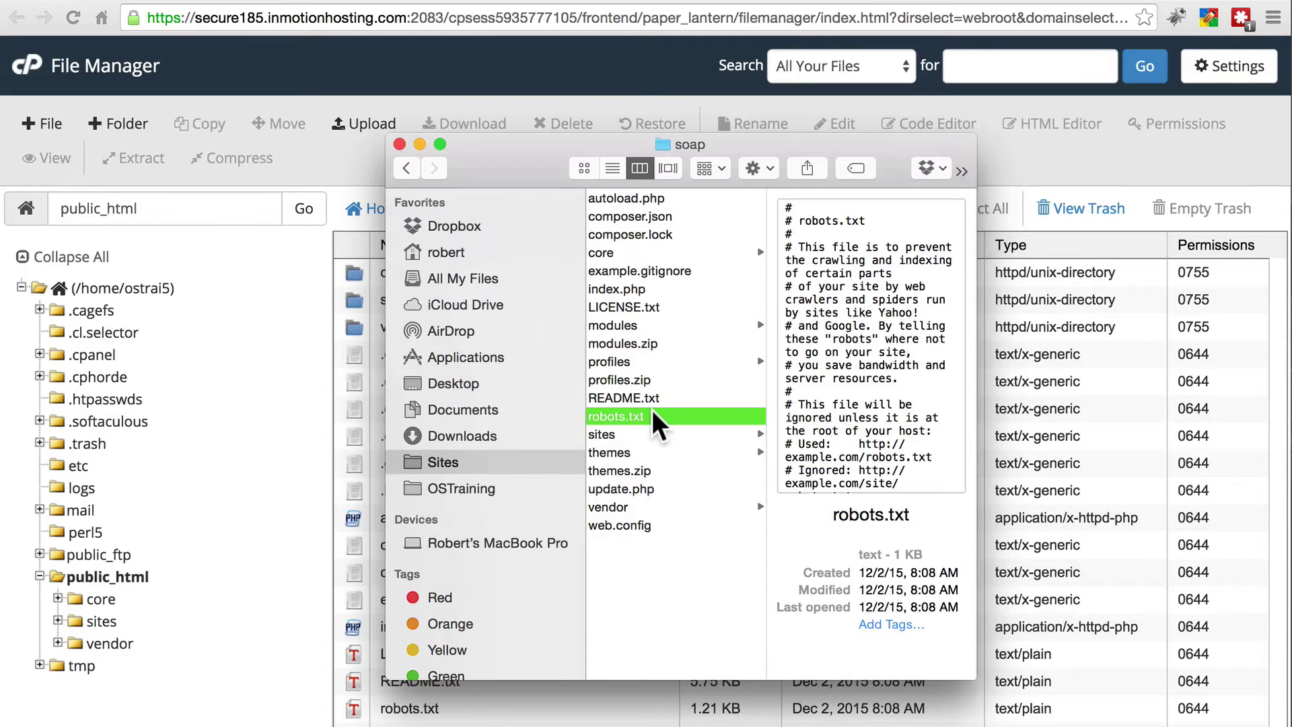
click(696, 340)
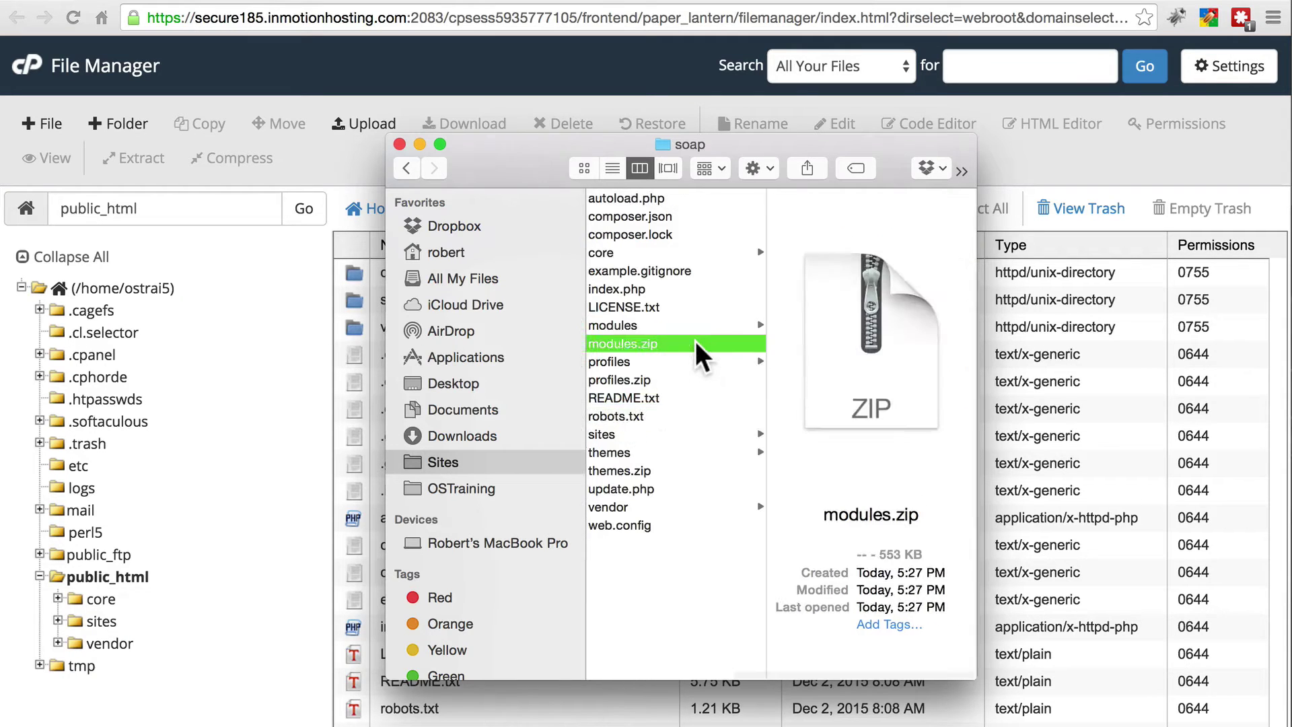
click(644, 325)
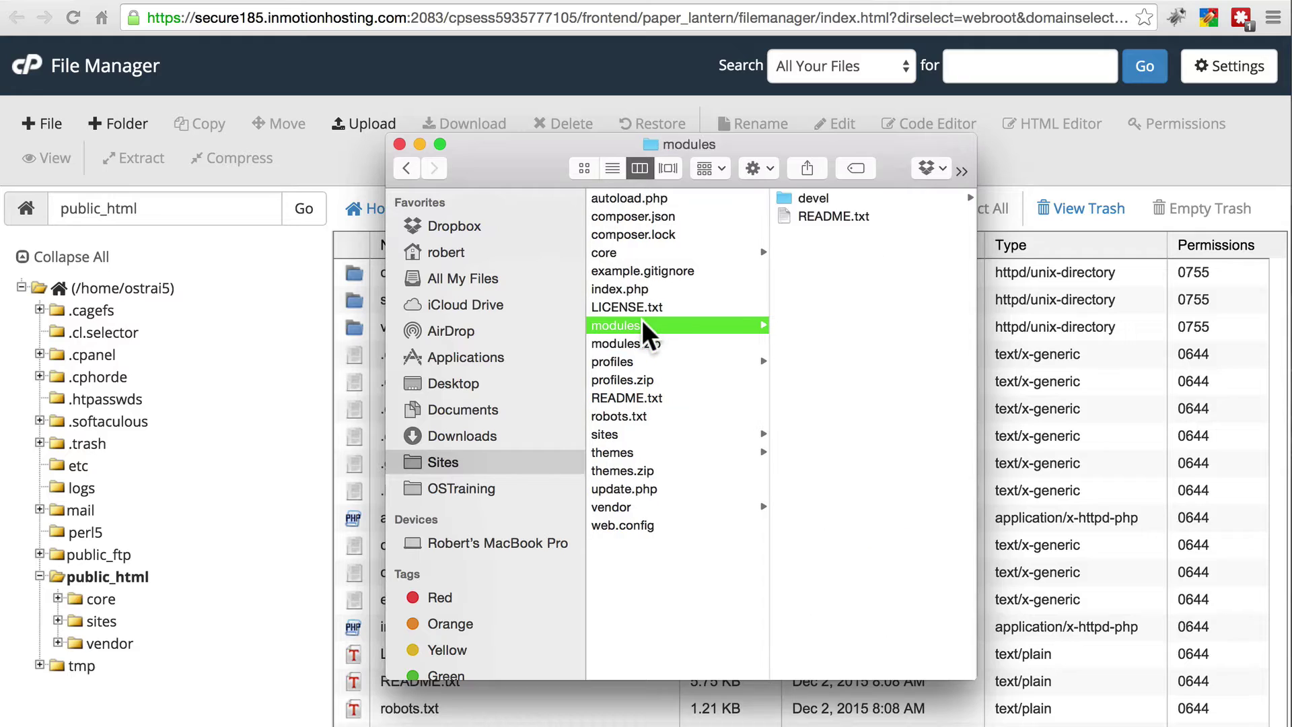
right_click(635, 323)
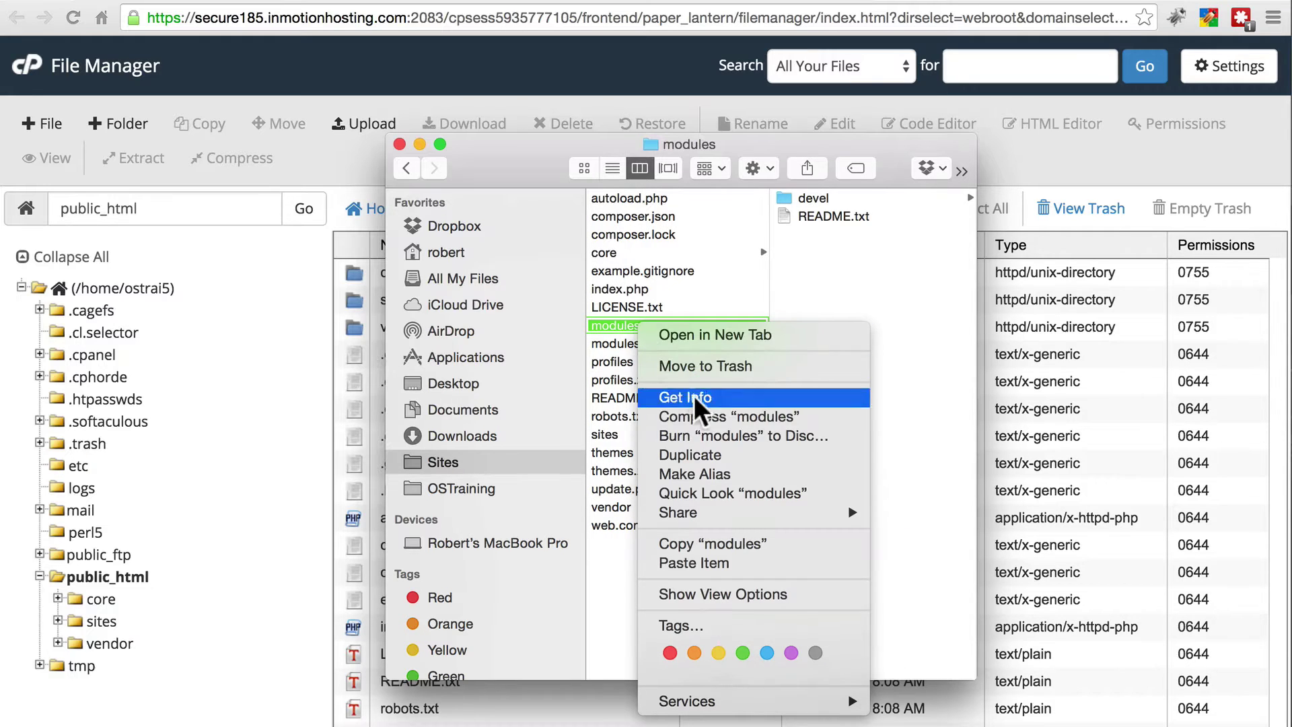
click(614, 322)
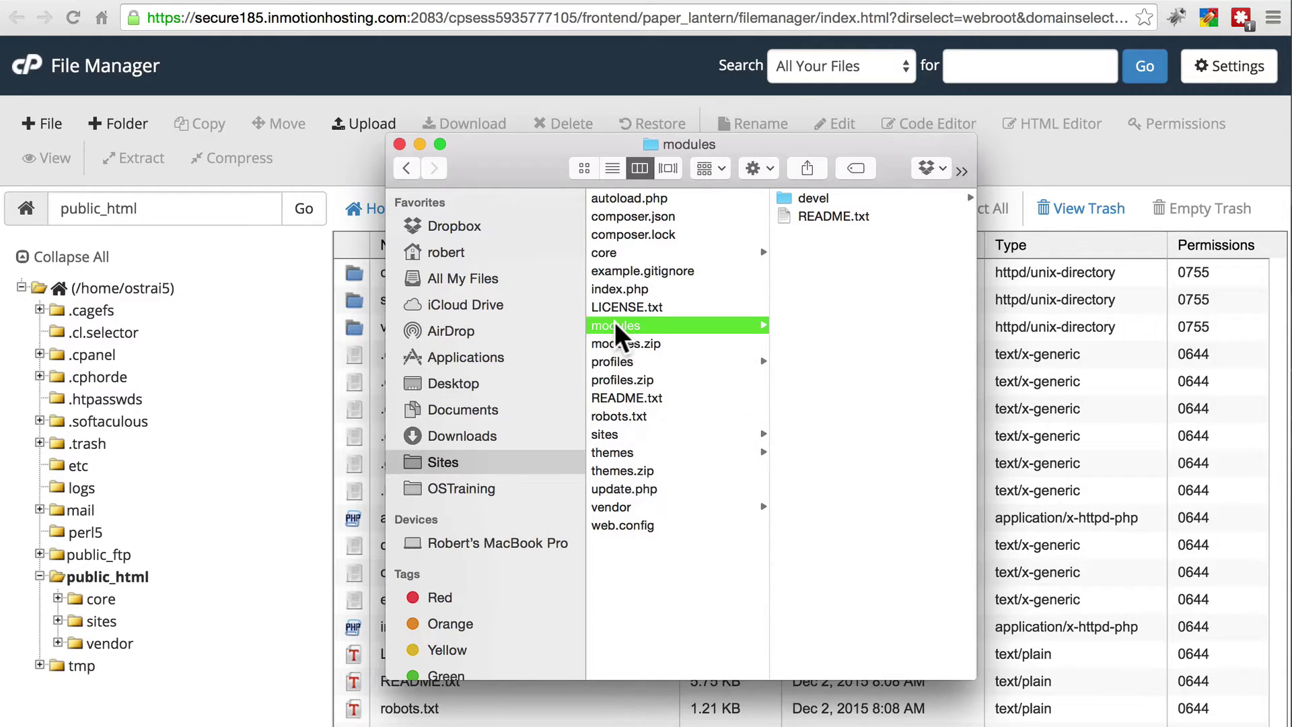
click(616, 324)
click(699, 340)
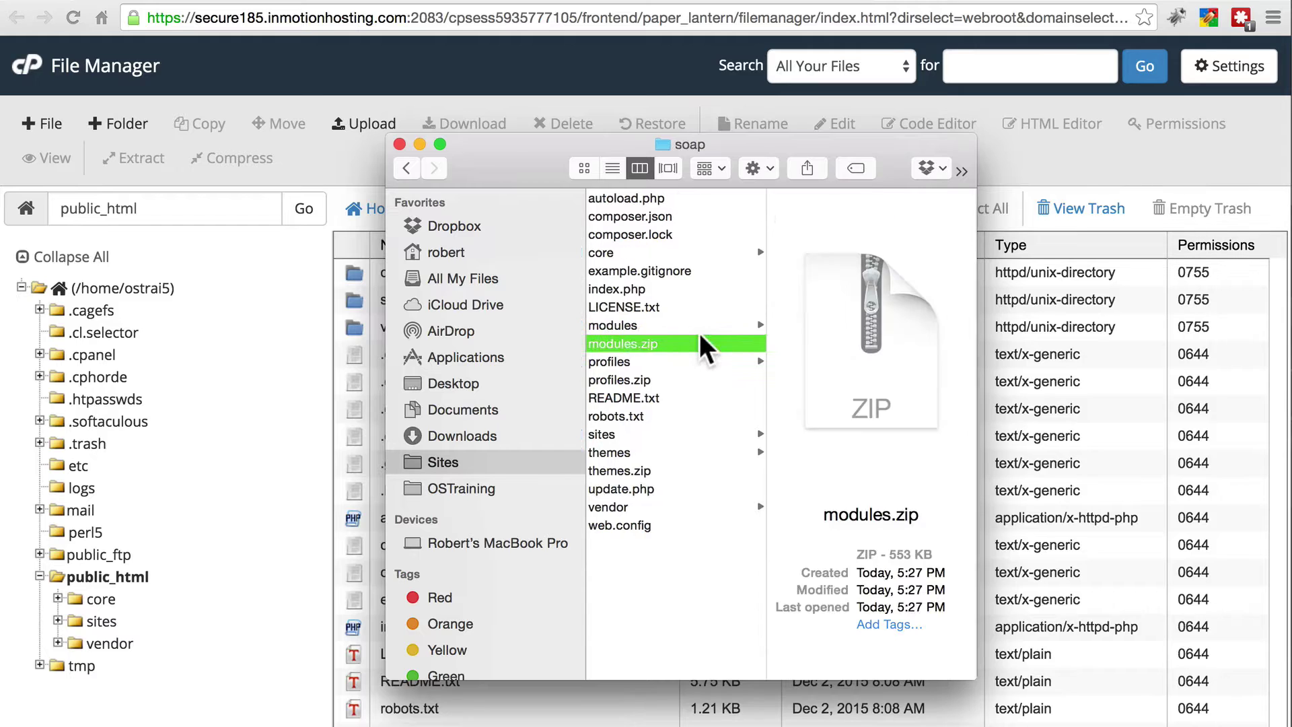
click(629, 324)
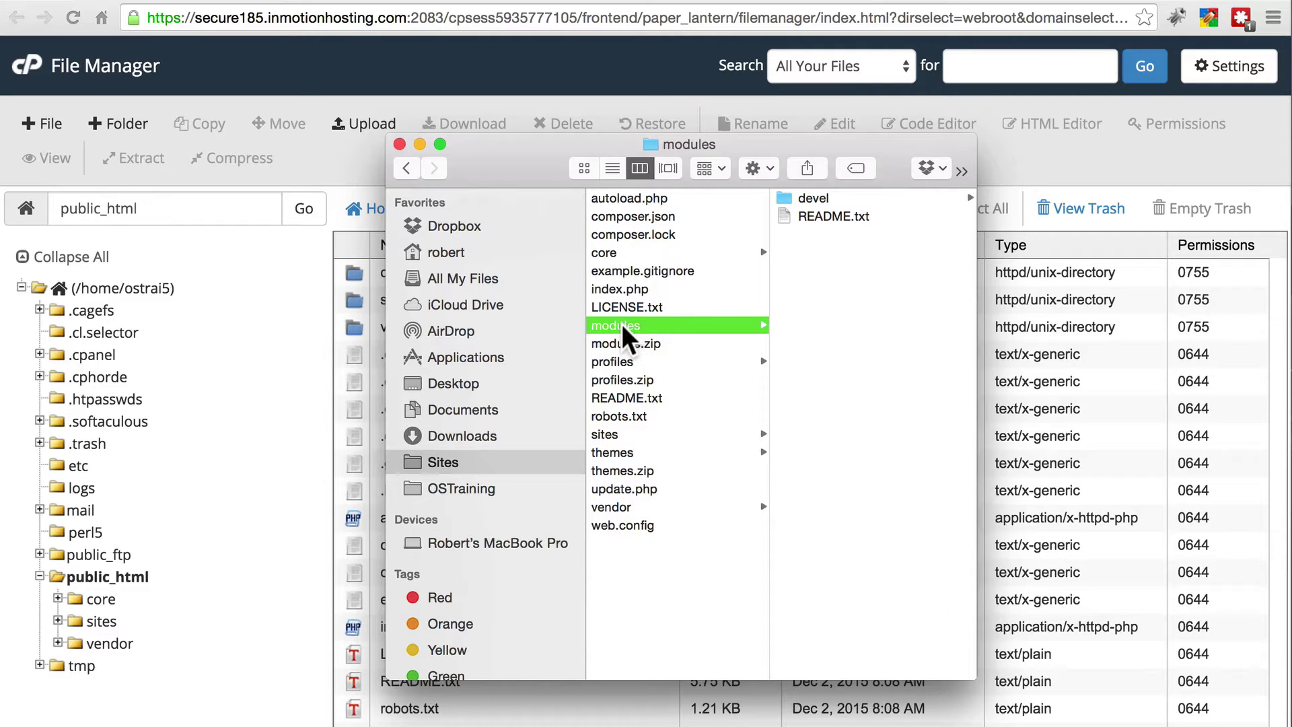
click(649, 340)
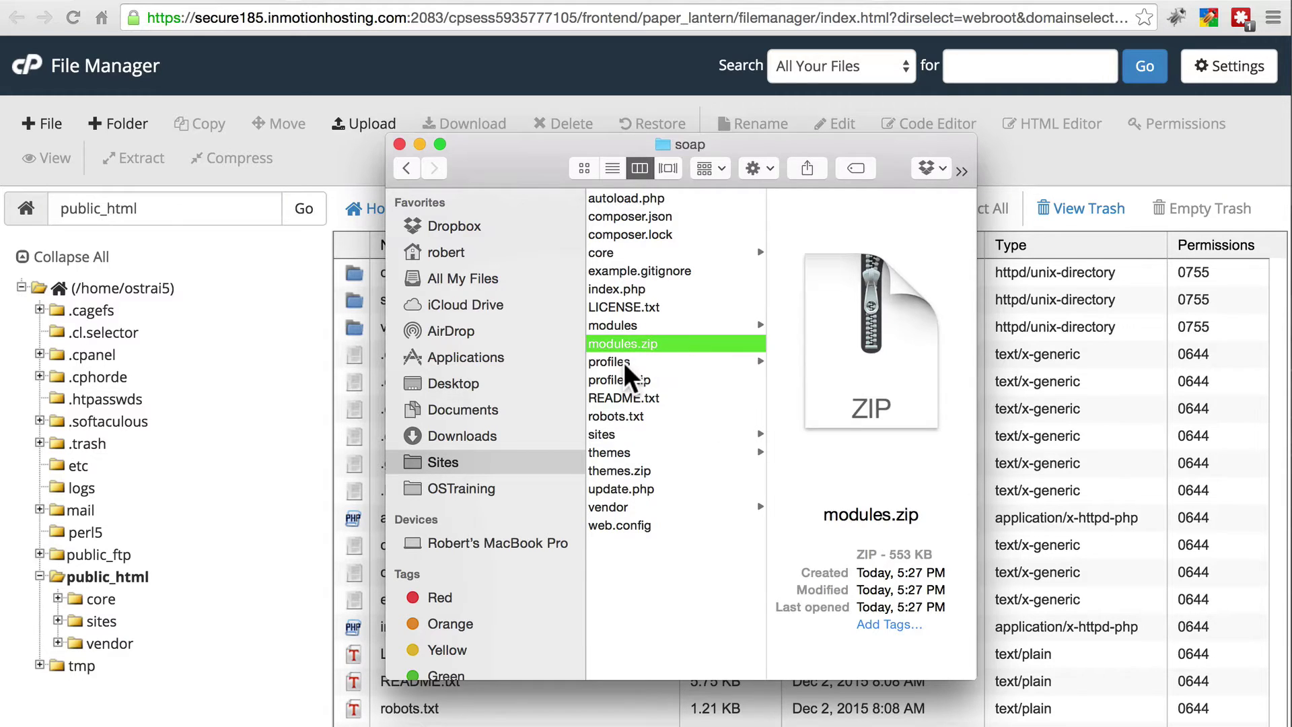
click(623, 362)
key(Down)
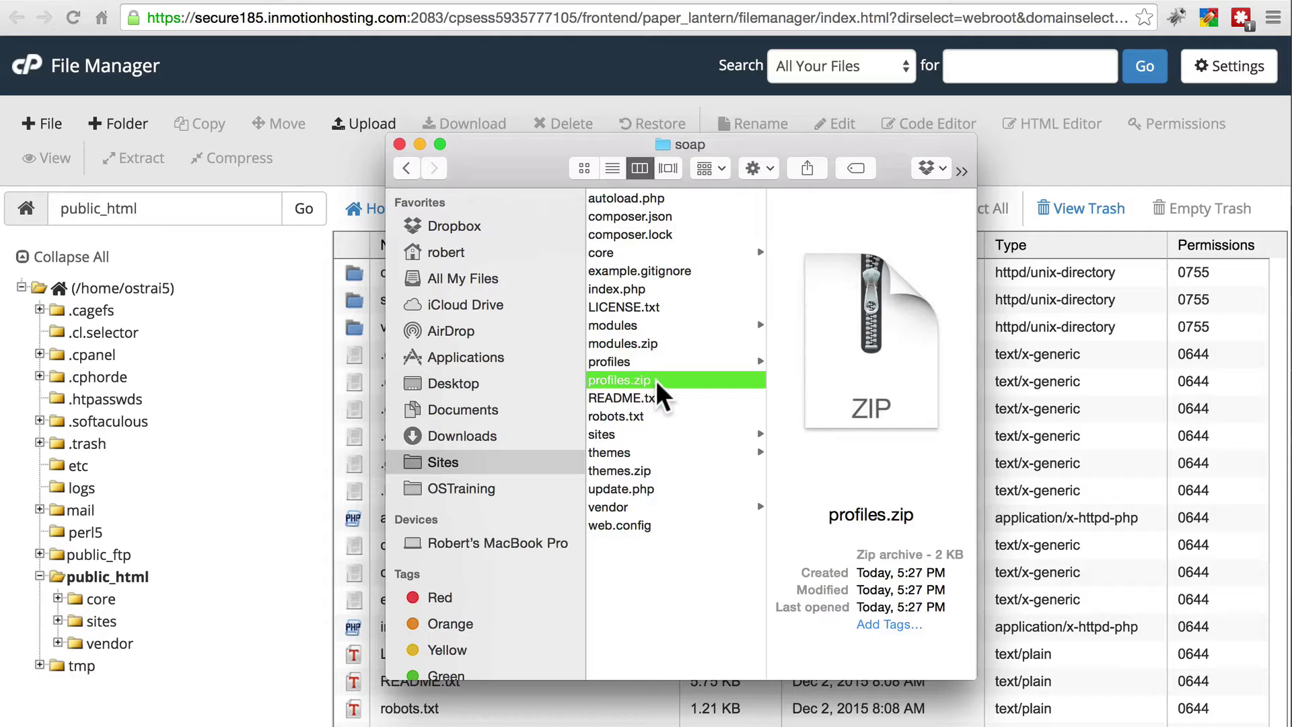
click(630, 451)
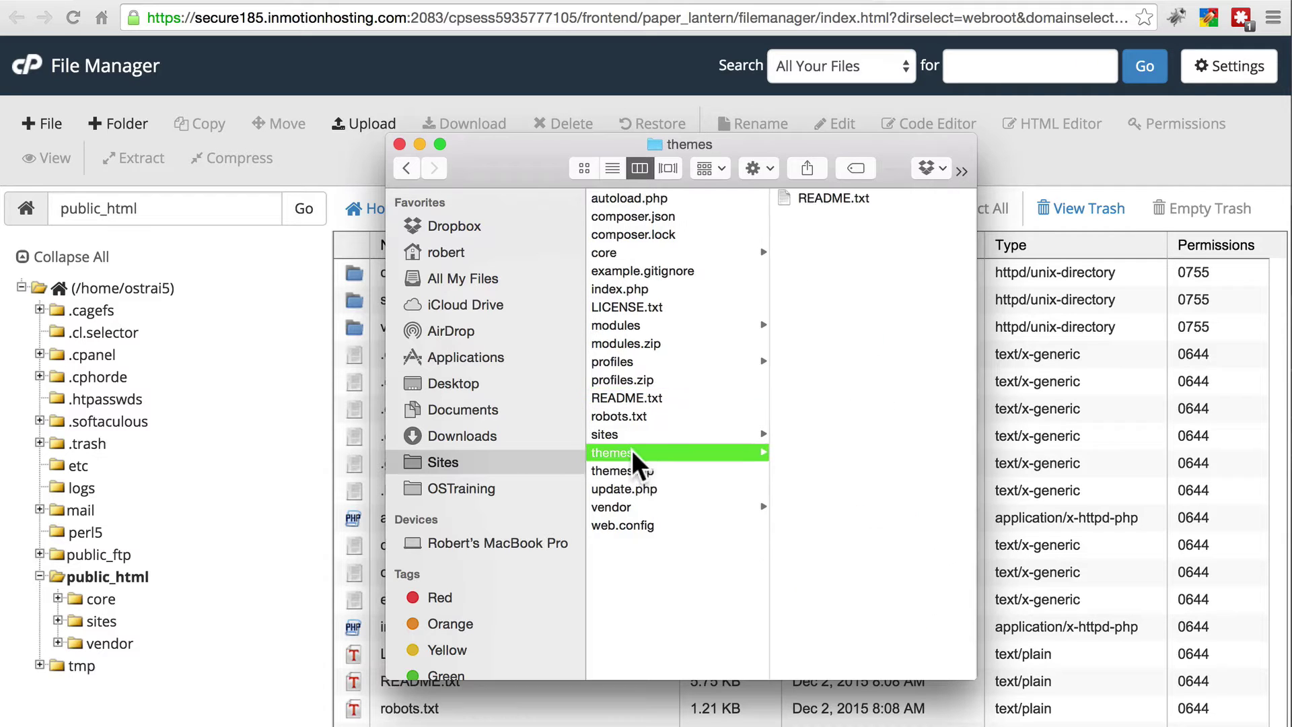
click(664, 467)
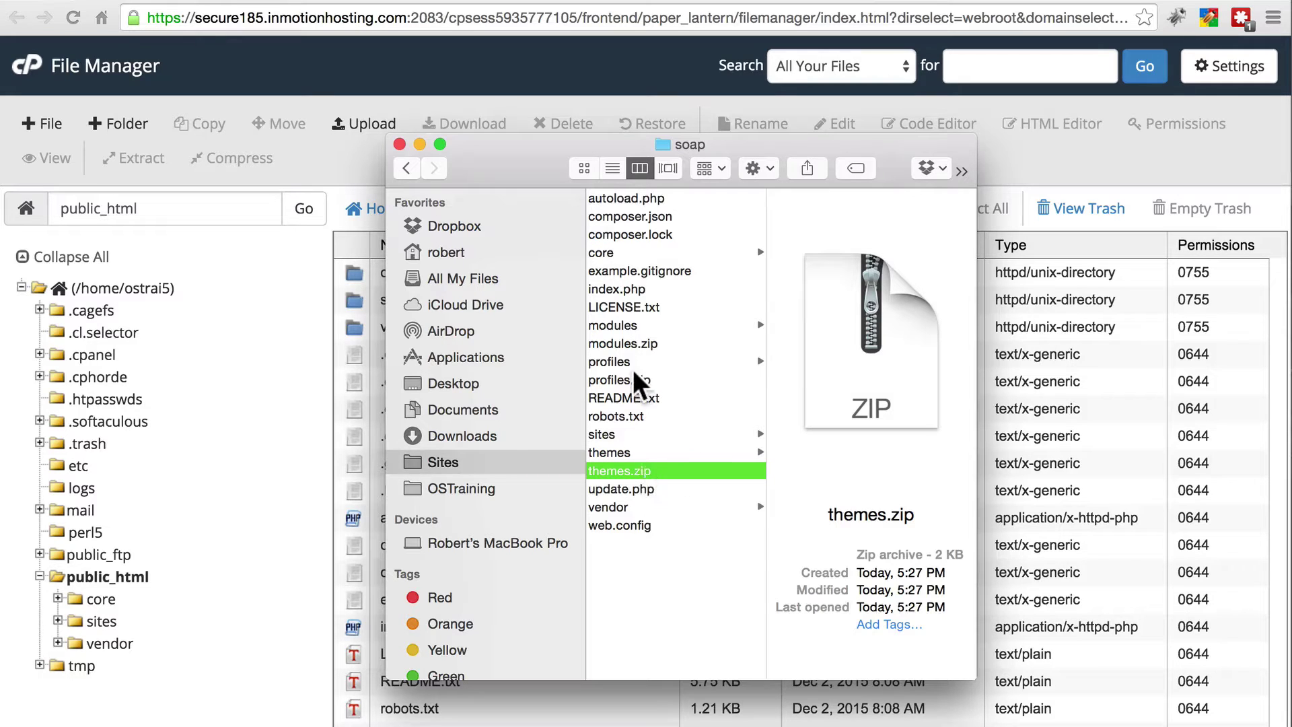
click(356, 151)
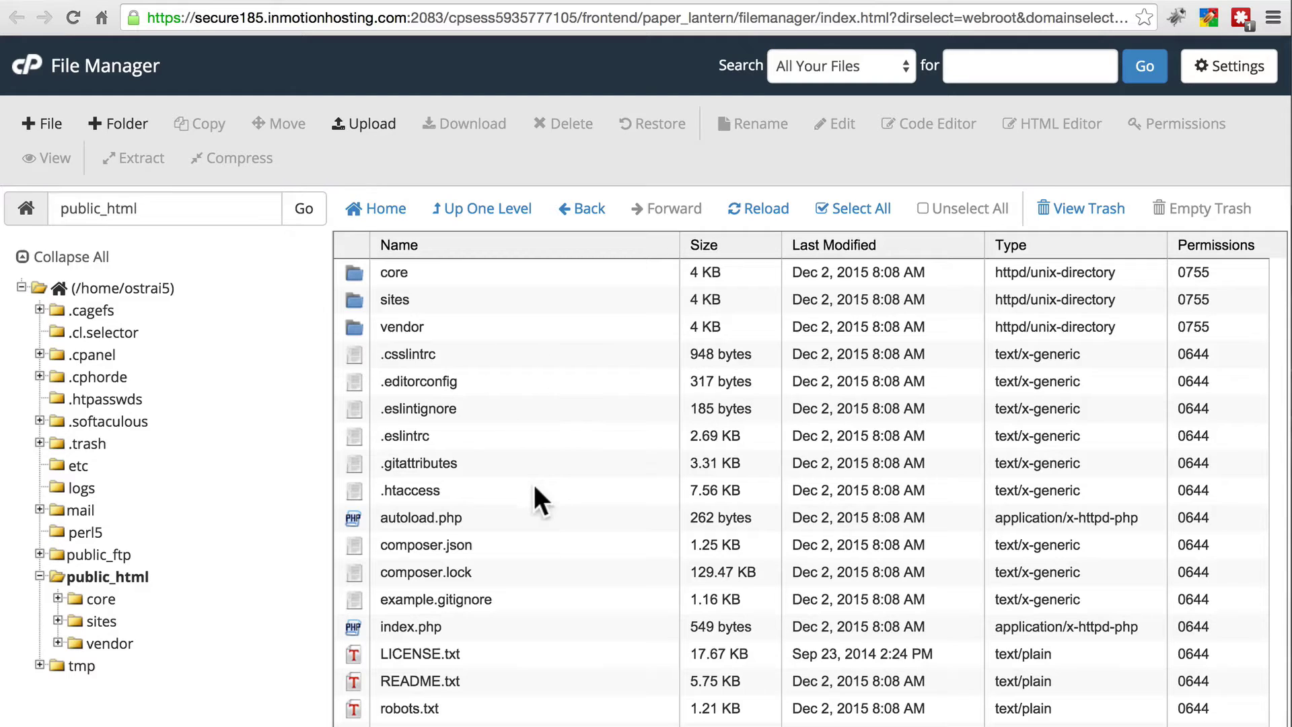
Upload modules.zip from the local soap site folder into public_html.
click(367, 121)
click(72, 234)
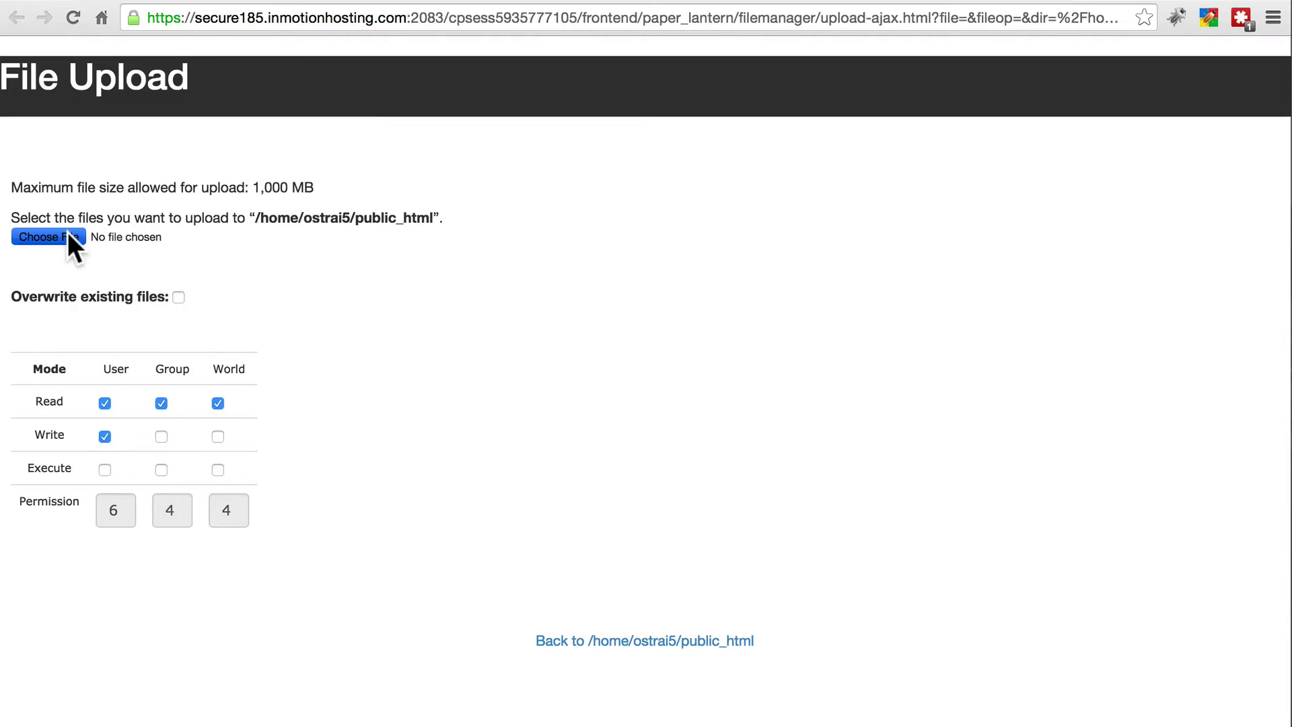
click(556, 150)
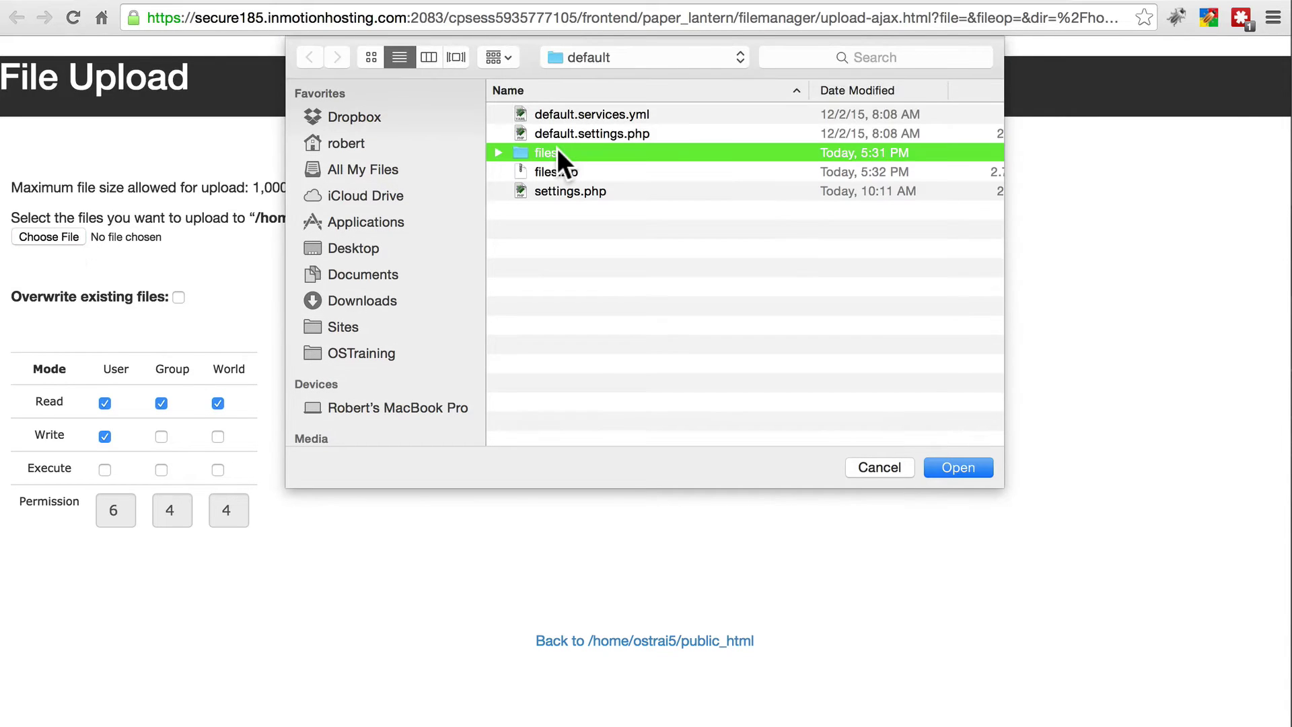
click(376, 331)
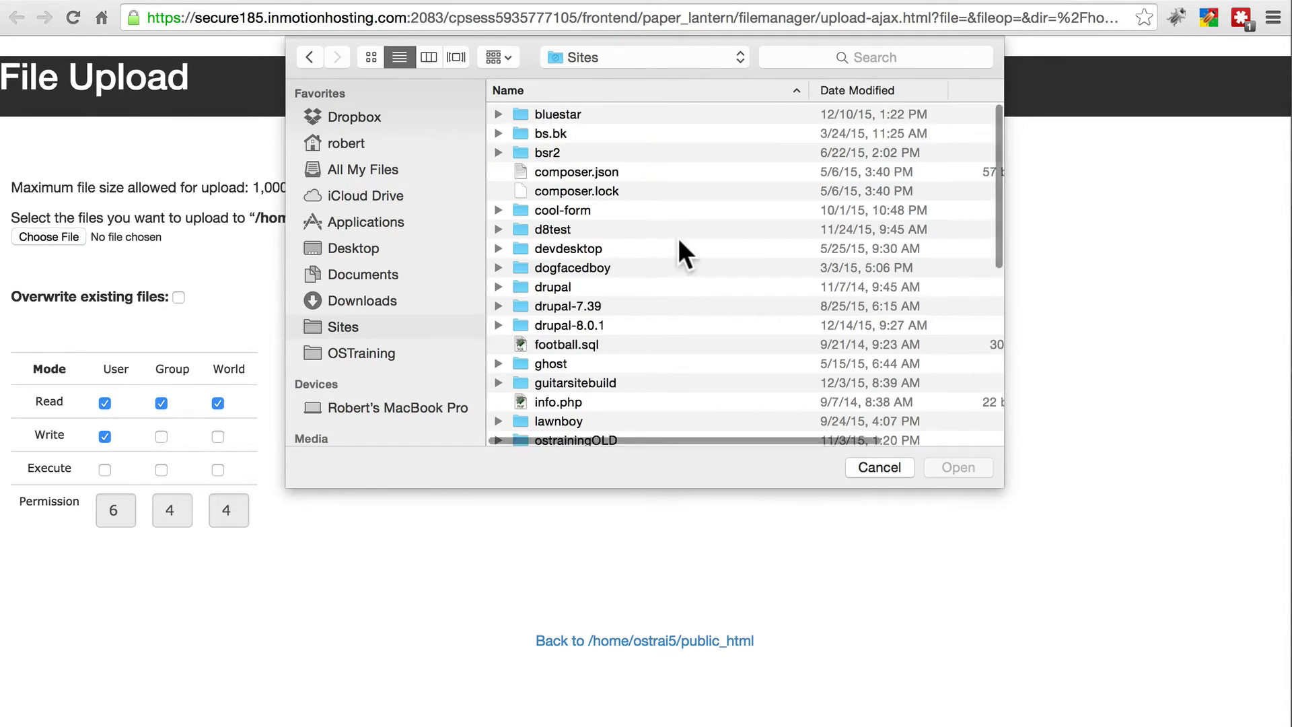
scroll(677, 235, down, 10)
double_click(557, 203)
scroll(714, 251, down, 2)
scroll(714, 252, up, 2)
click(586, 263)
click(963, 466)
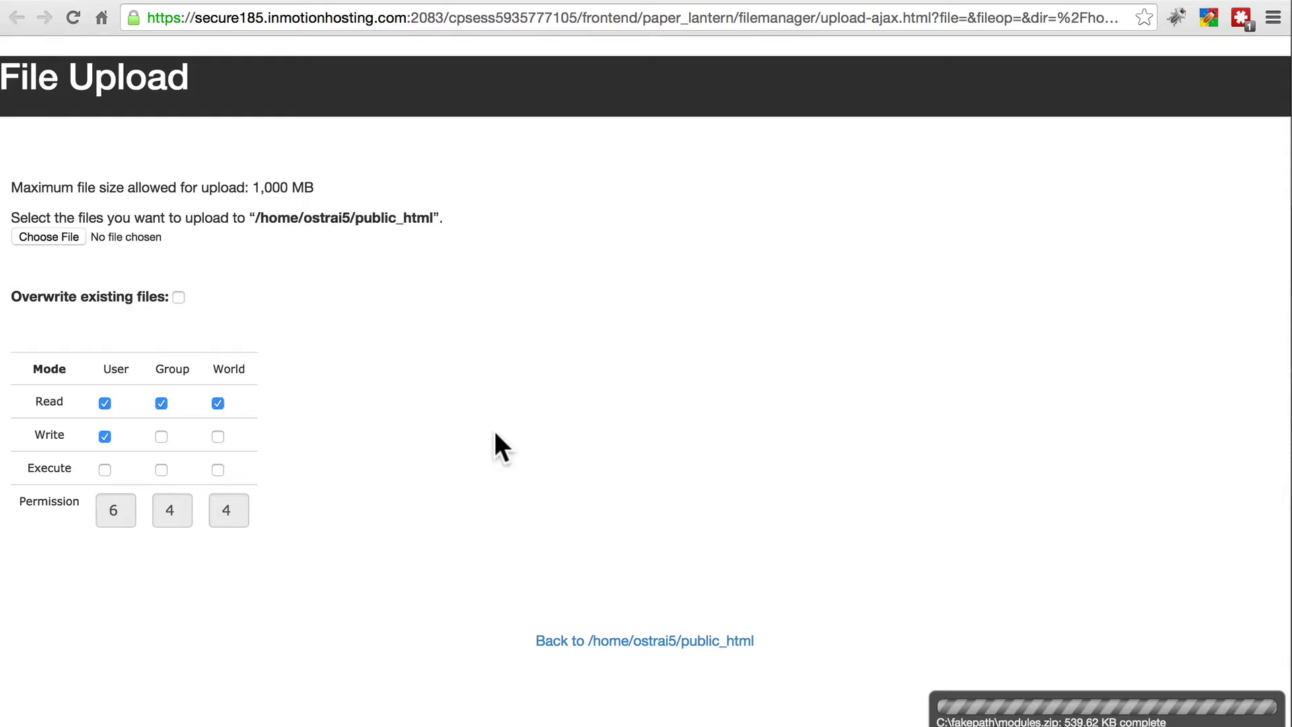
Upload profiles.zip and themes.zip from the same soap folder into public_html.
click(54, 237)
click(591, 304)
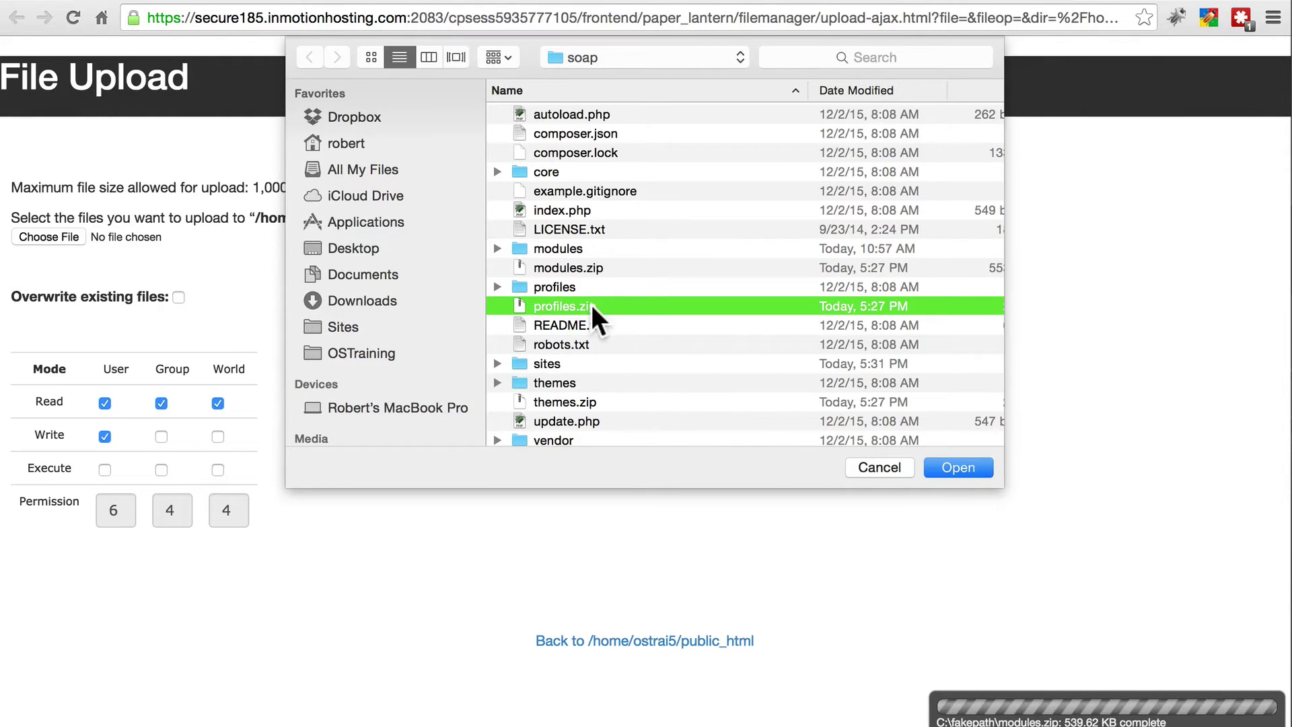
click(960, 464)
click(33, 237)
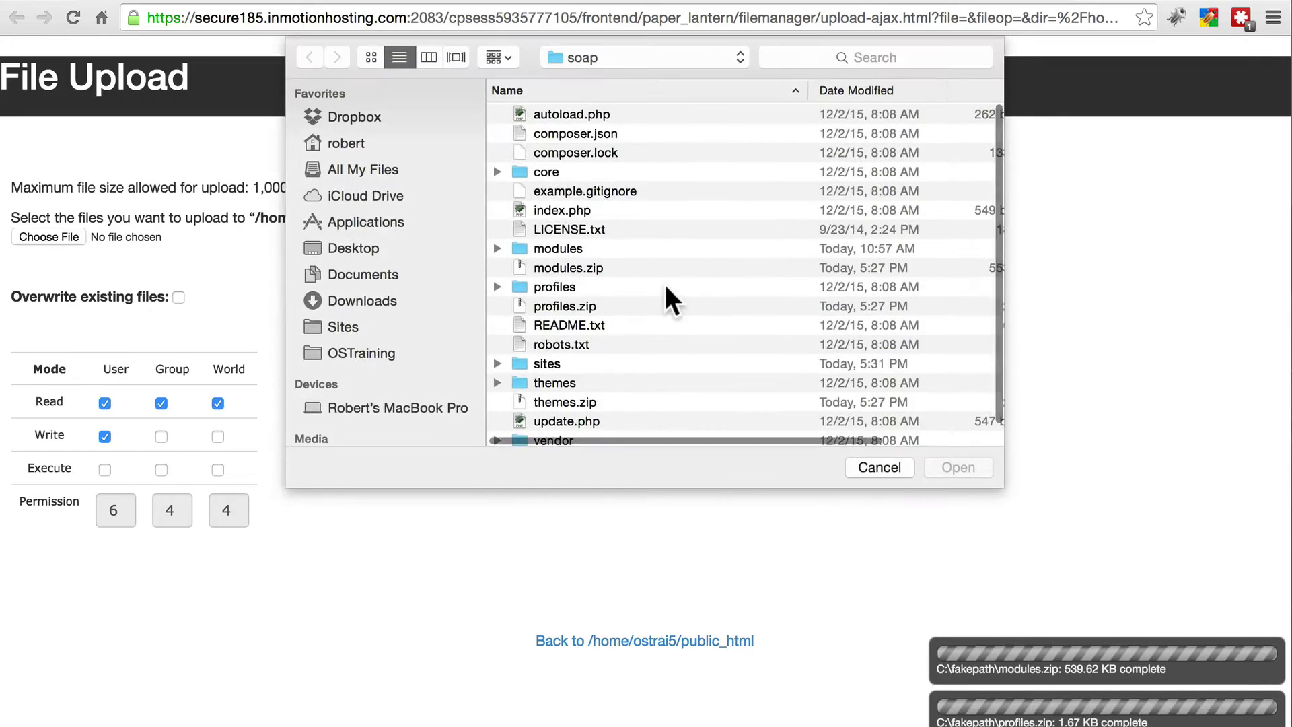
scroll(665, 283, down, 2)
click(601, 379)
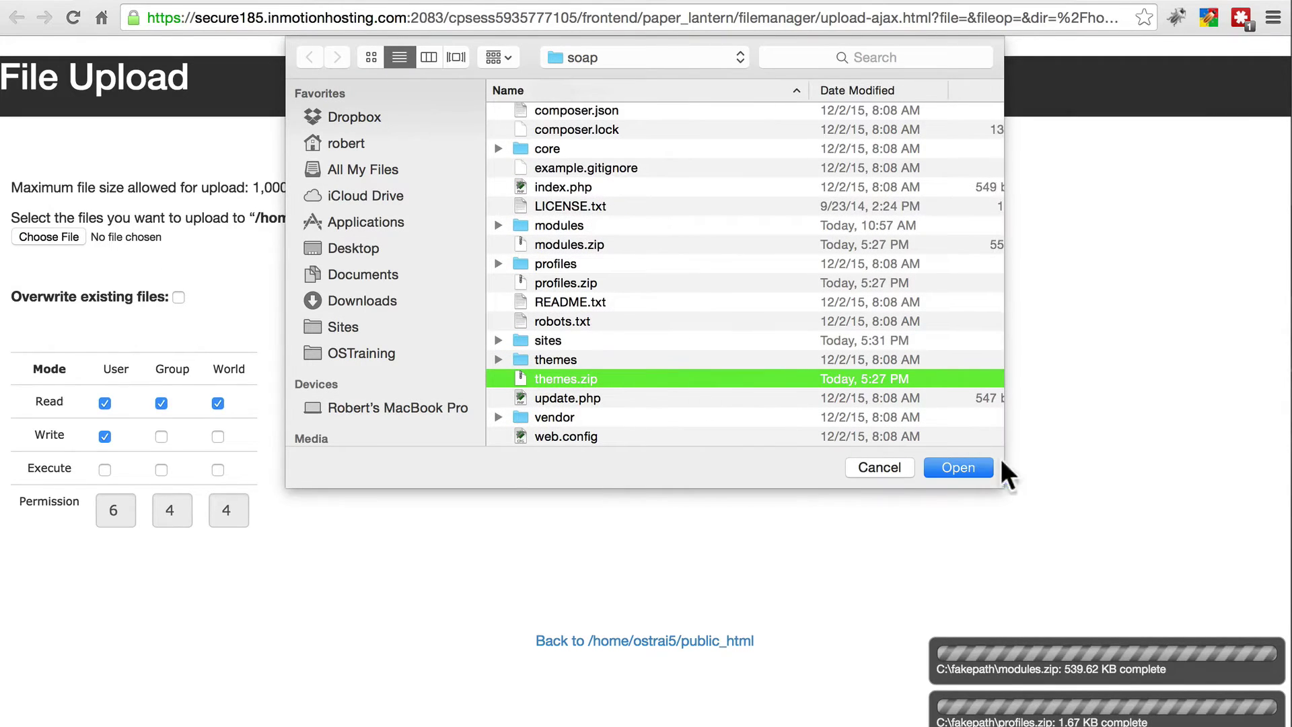
click(972, 468)
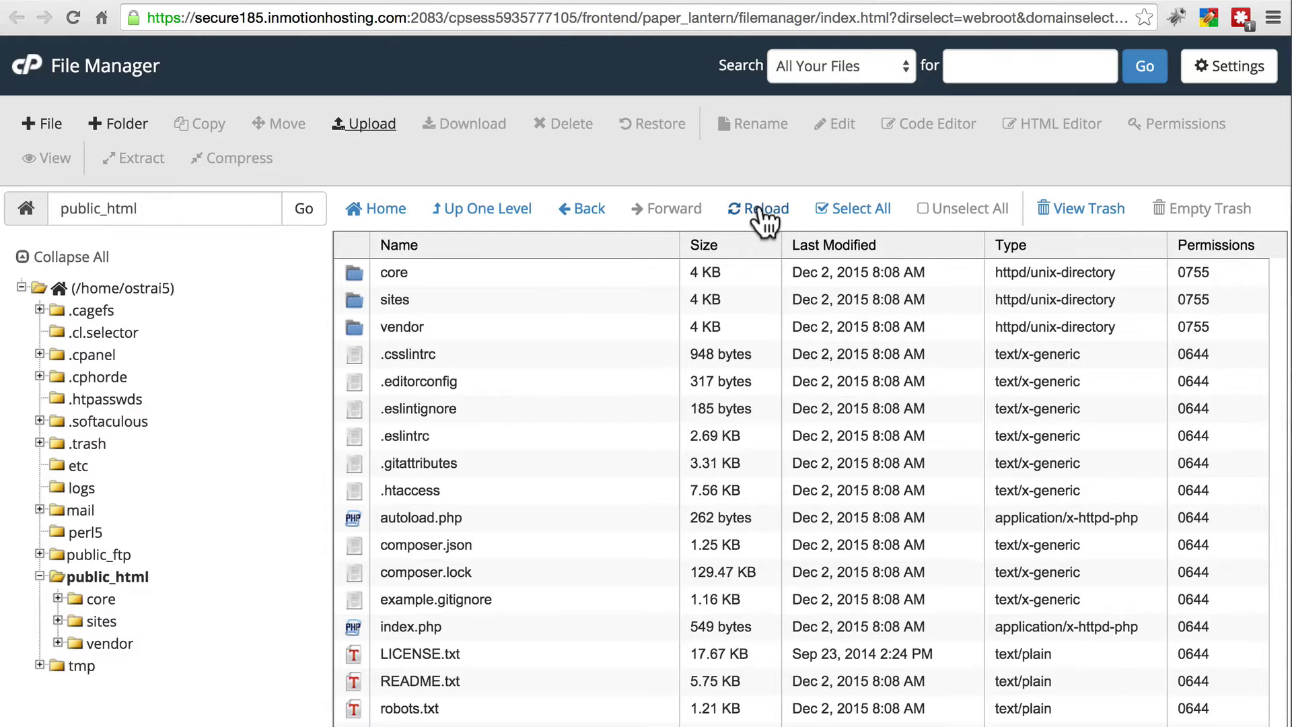
Refresh the listing and extract modules.zip into /public_html.
click(764, 219)
scroll(564, 356, down, 3)
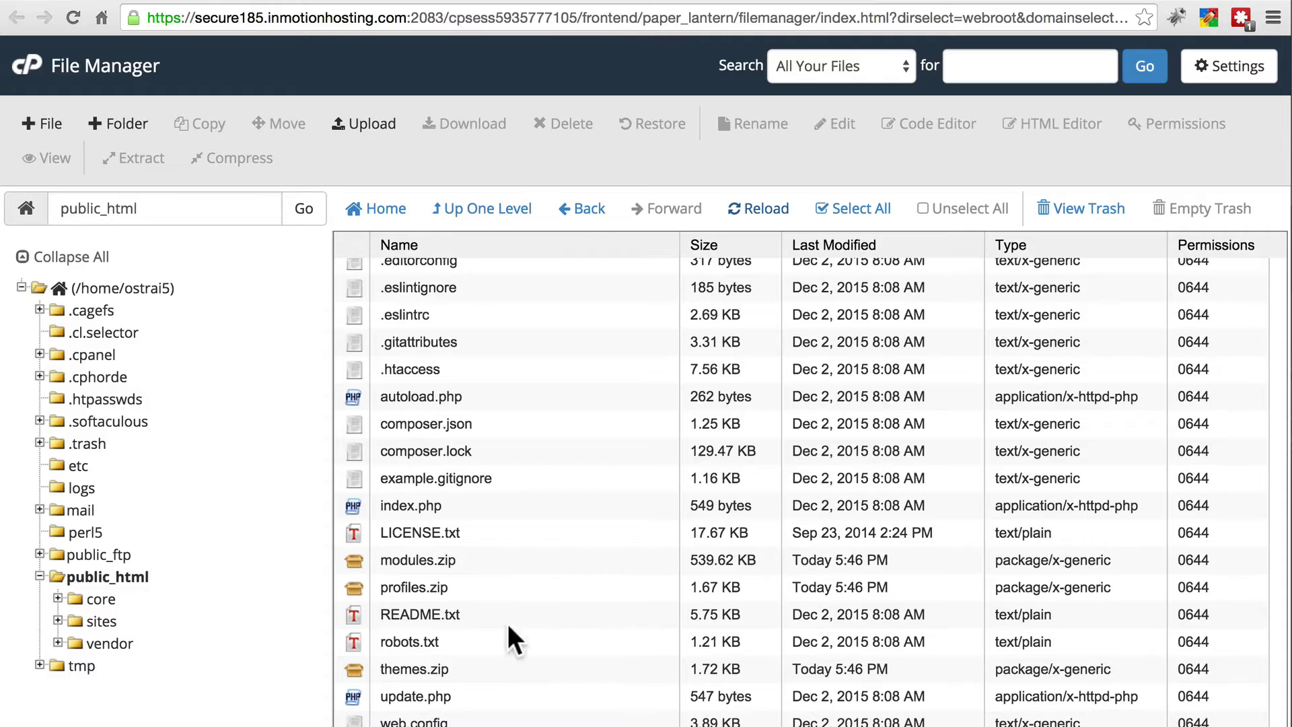
click(493, 562)
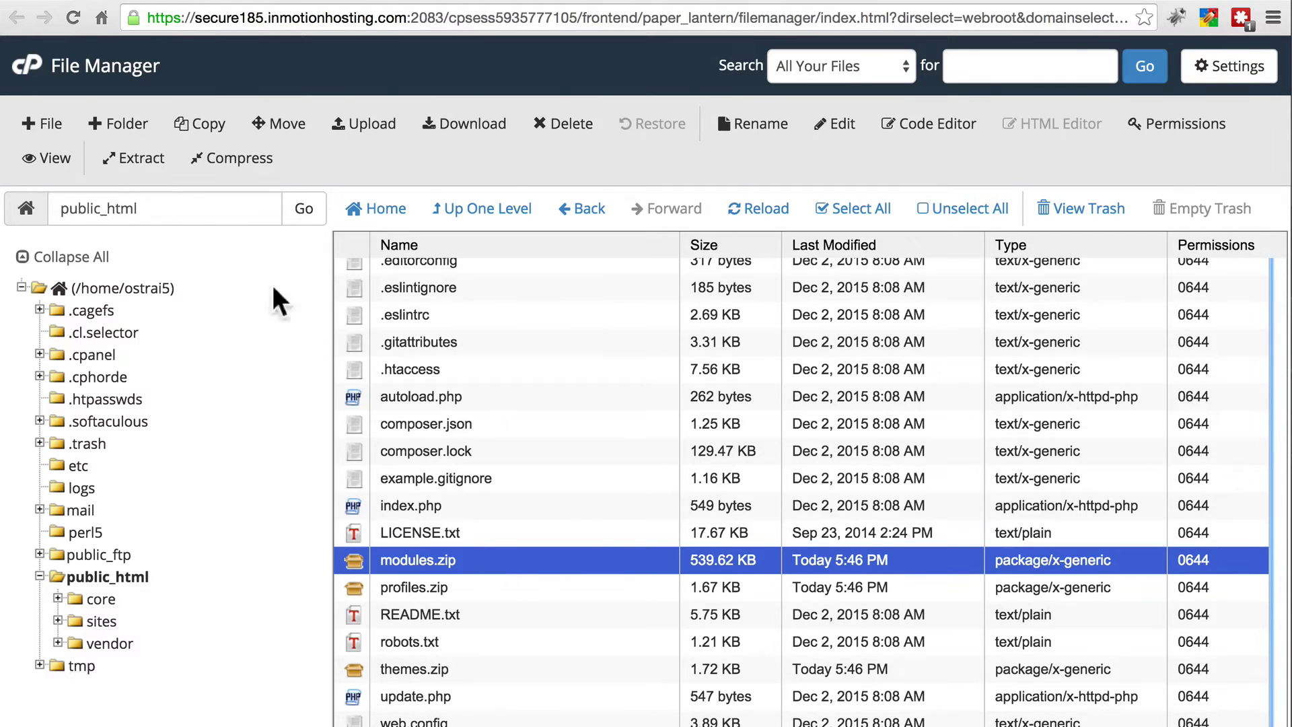
click(136, 159)
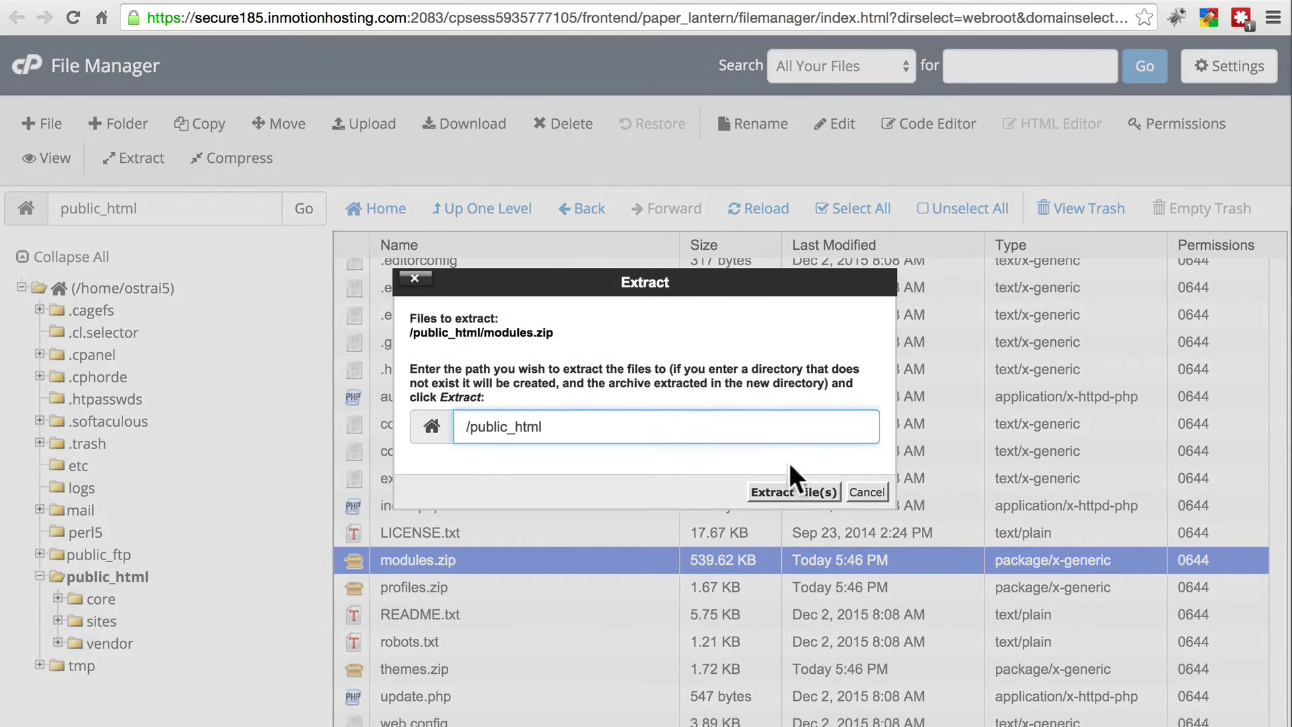
click(792, 494)
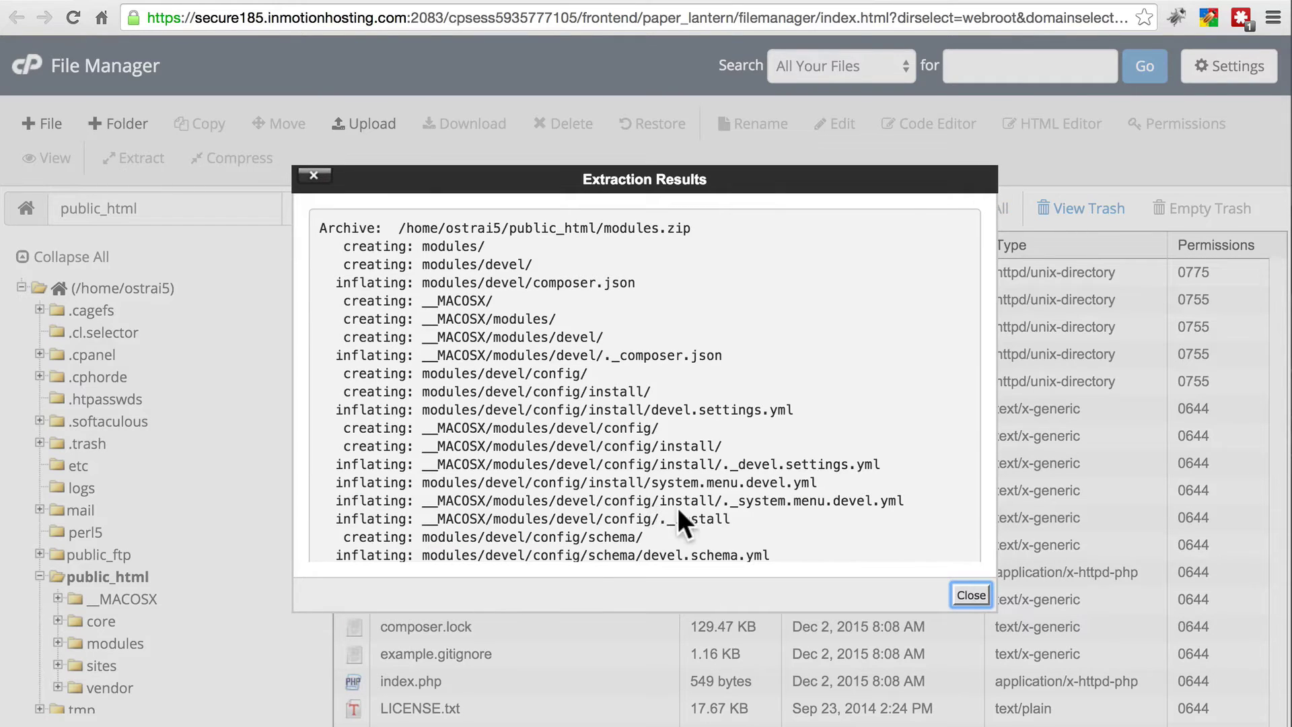
click(971, 594)
Extract profiles.zip into /public_html.
scroll(512, 497, down, 5)
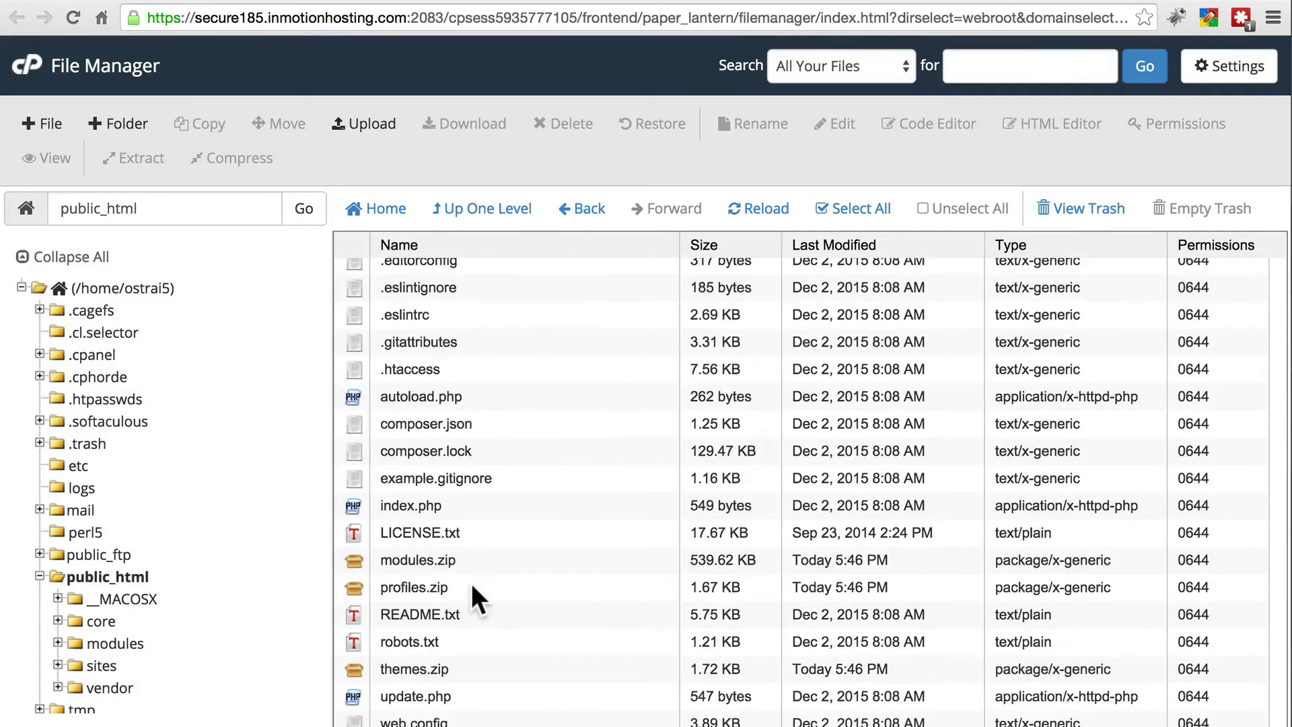
click(471, 586)
click(141, 161)
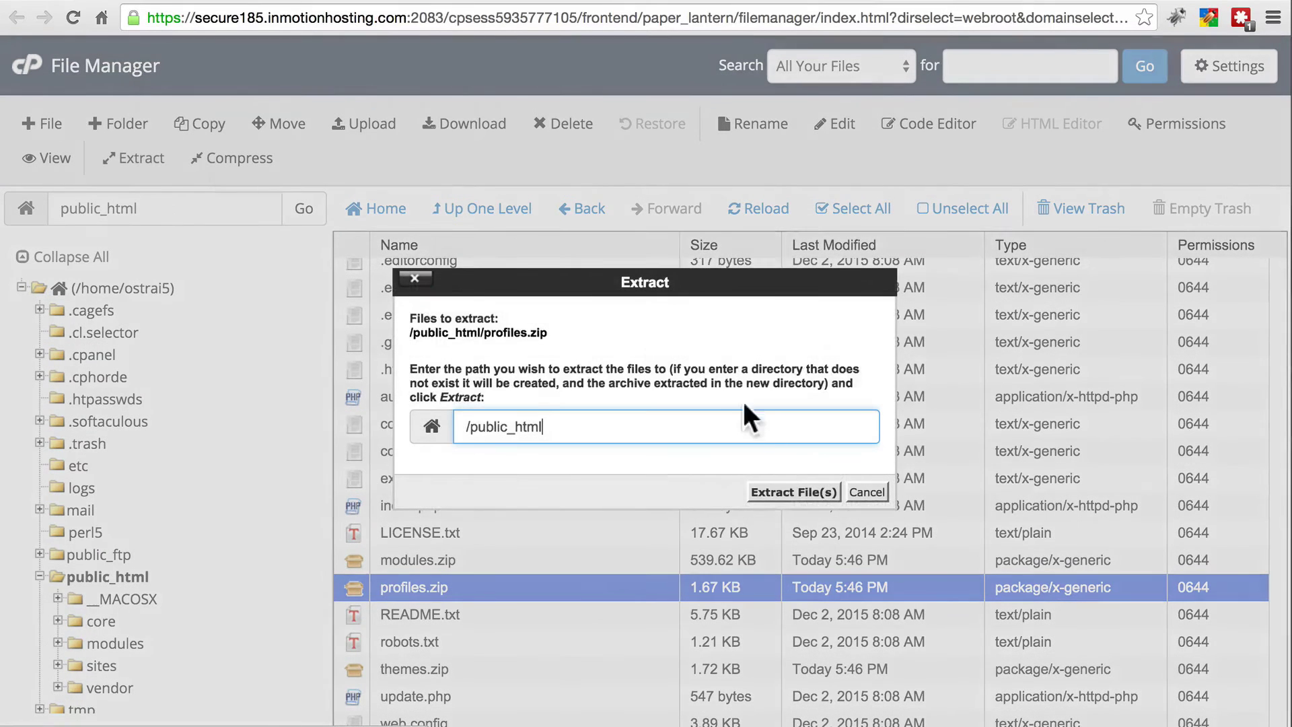
click(789, 494)
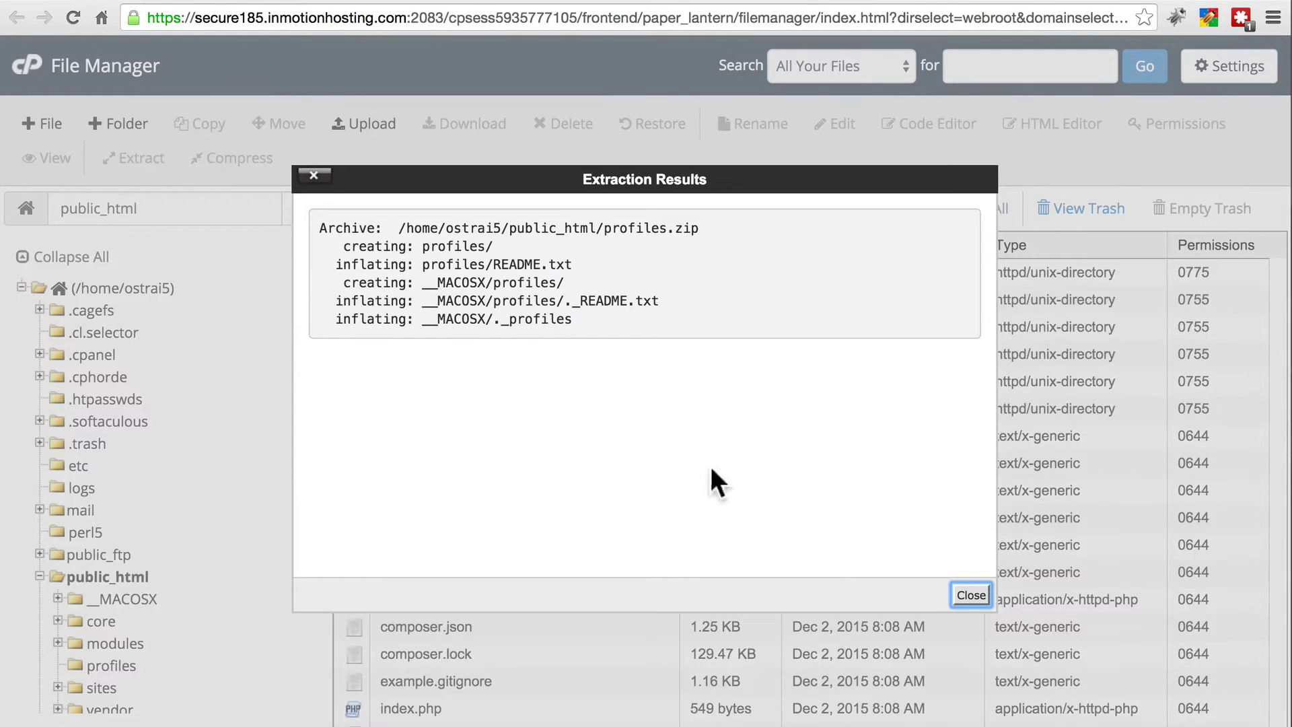
click(970, 593)
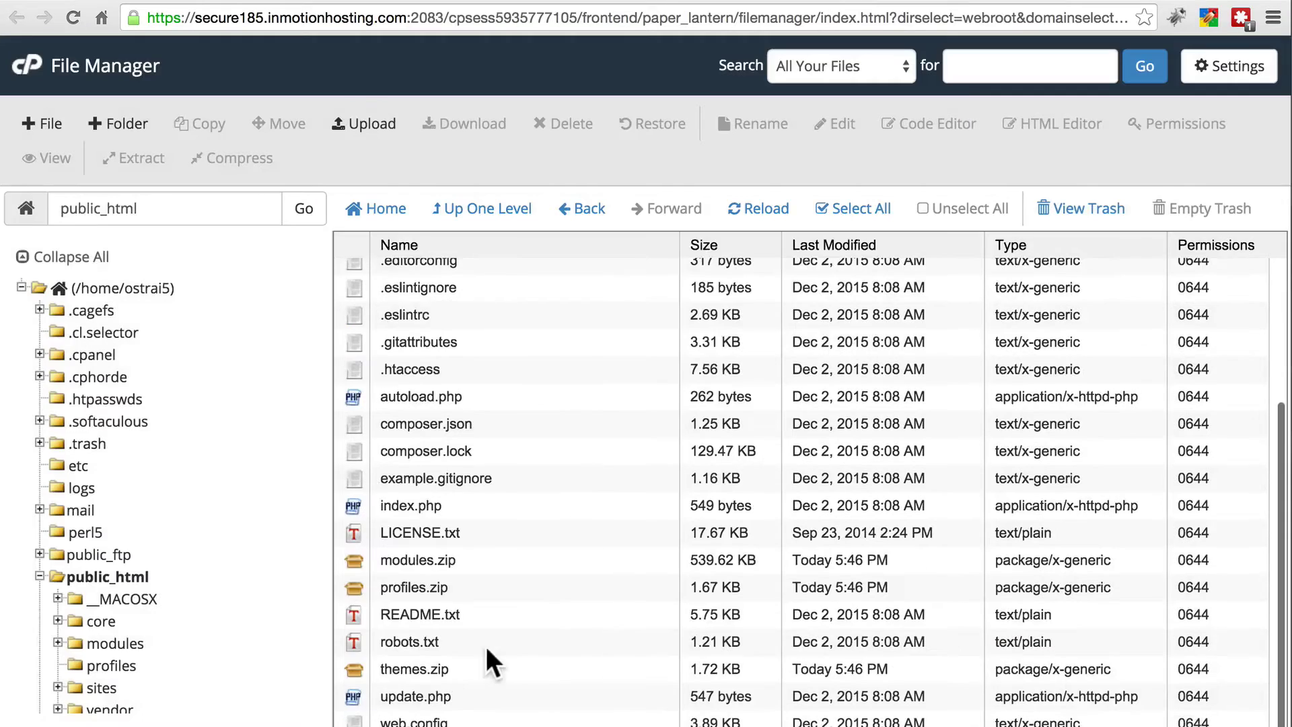
Extract themes.zip into /public_html.
click(469, 674)
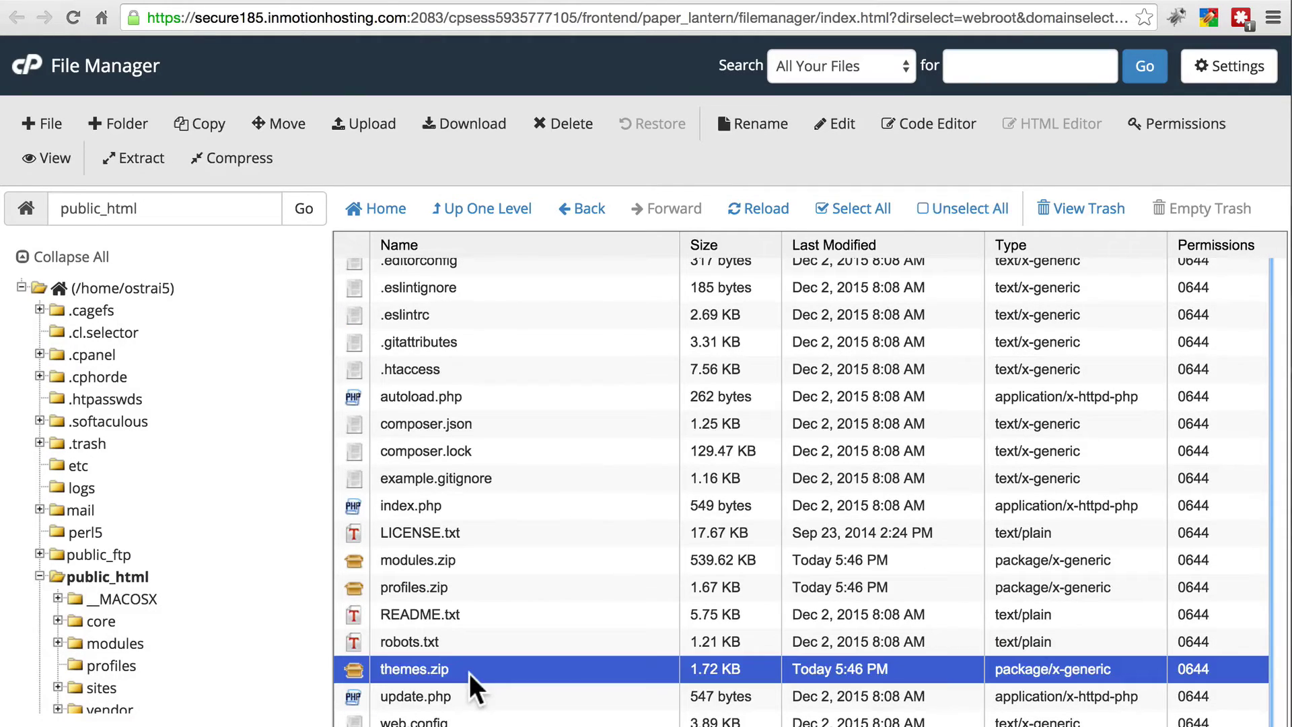
click(134, 161)
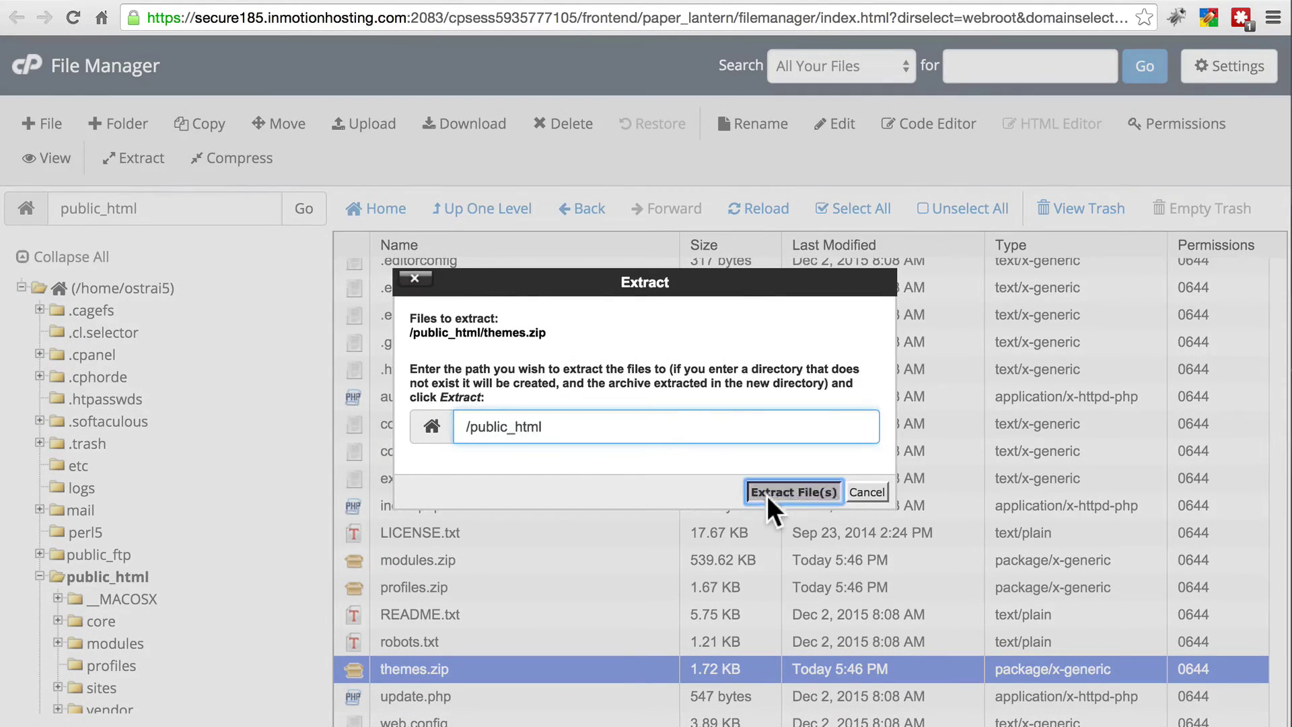
click(767, 493)
click(971, 595)
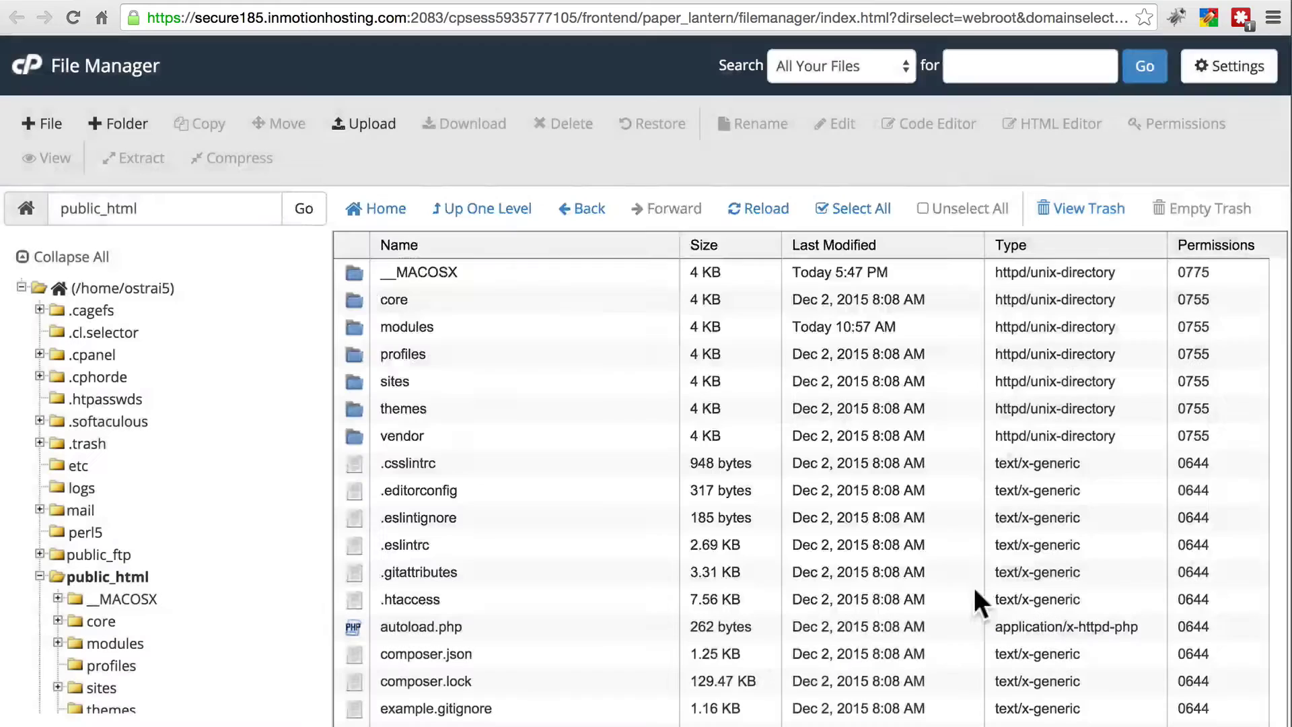
scroll(541, 356, down, 1)
scroll(540, 355, up, 1)
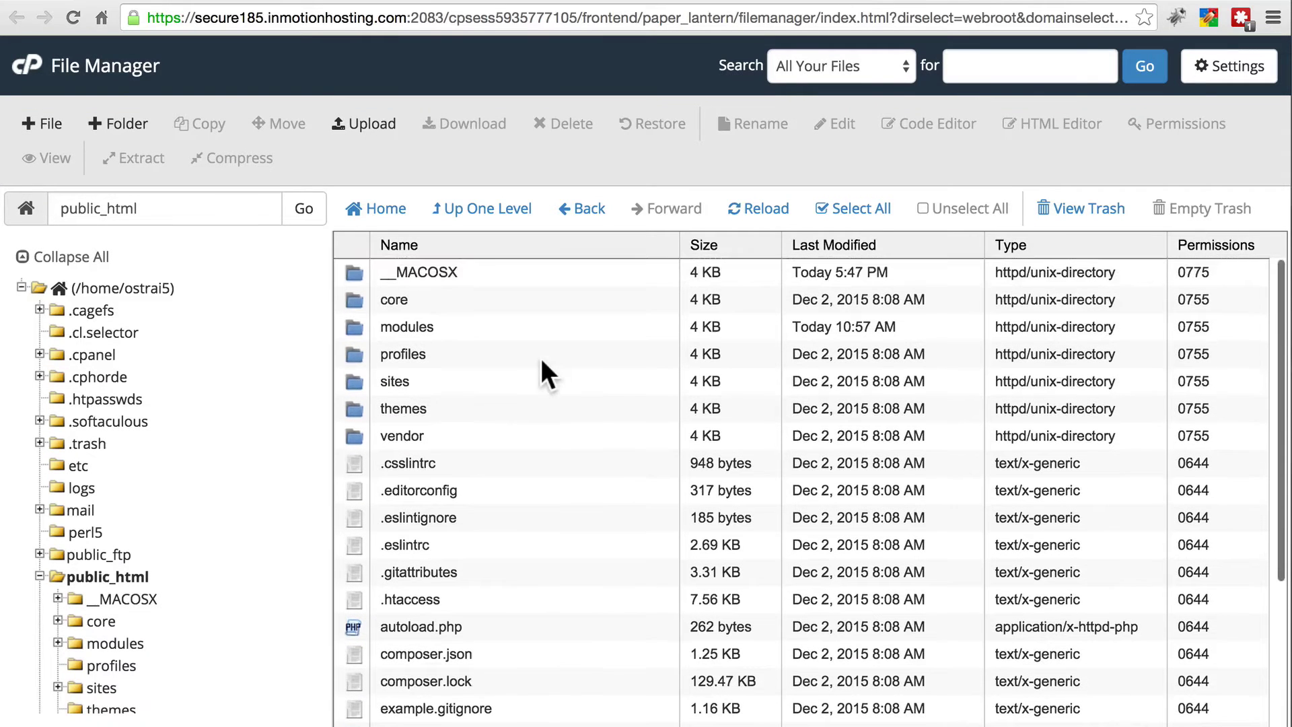
Point out the newly extracted modules, profiles and themes folders.
click(439, 323)
click(449, 351)
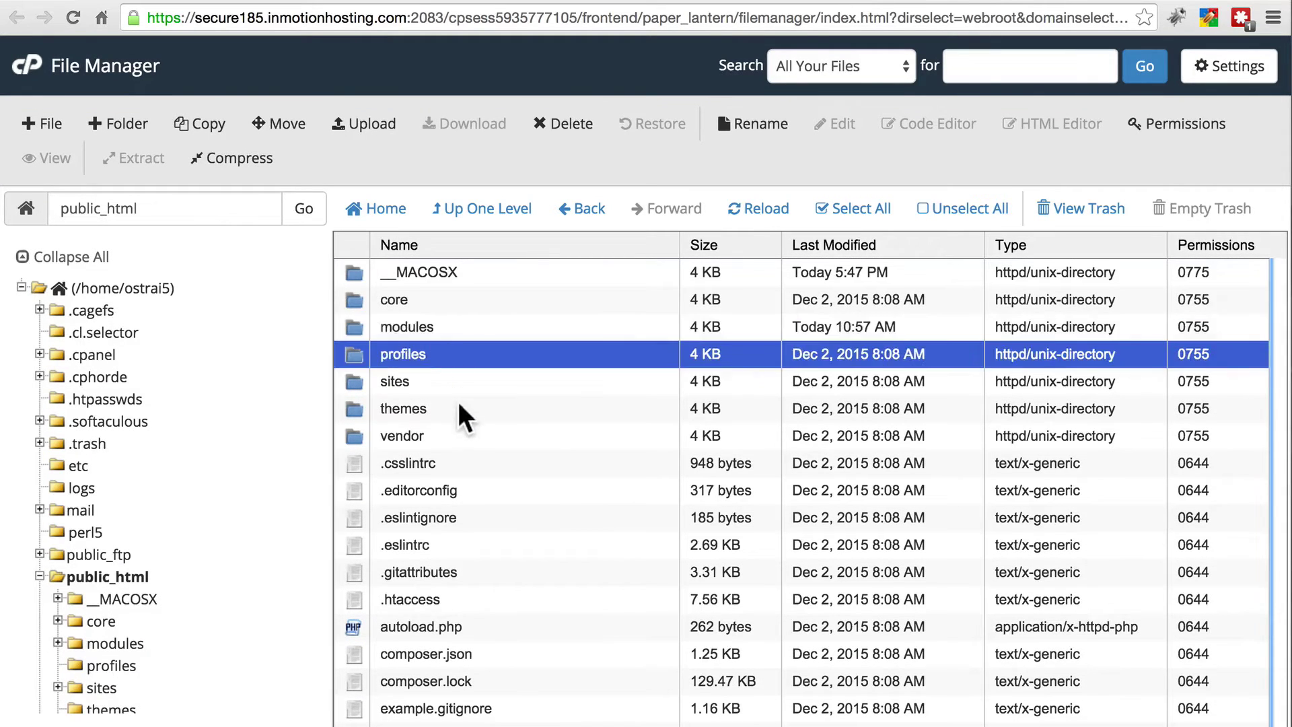
click(461, 412)
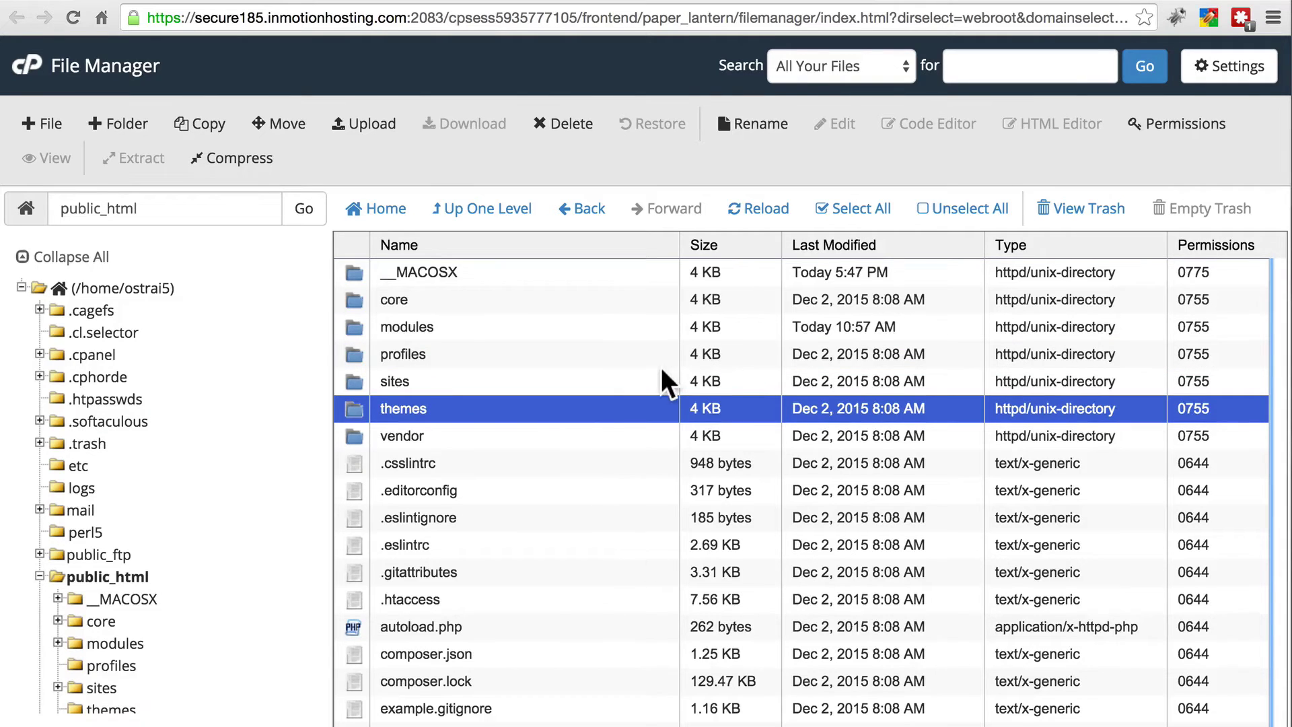
Trash modules.zip, profiles.zip and themes.zip from public_html.
scroll(661, 366, down, 5)
click(480, 559)
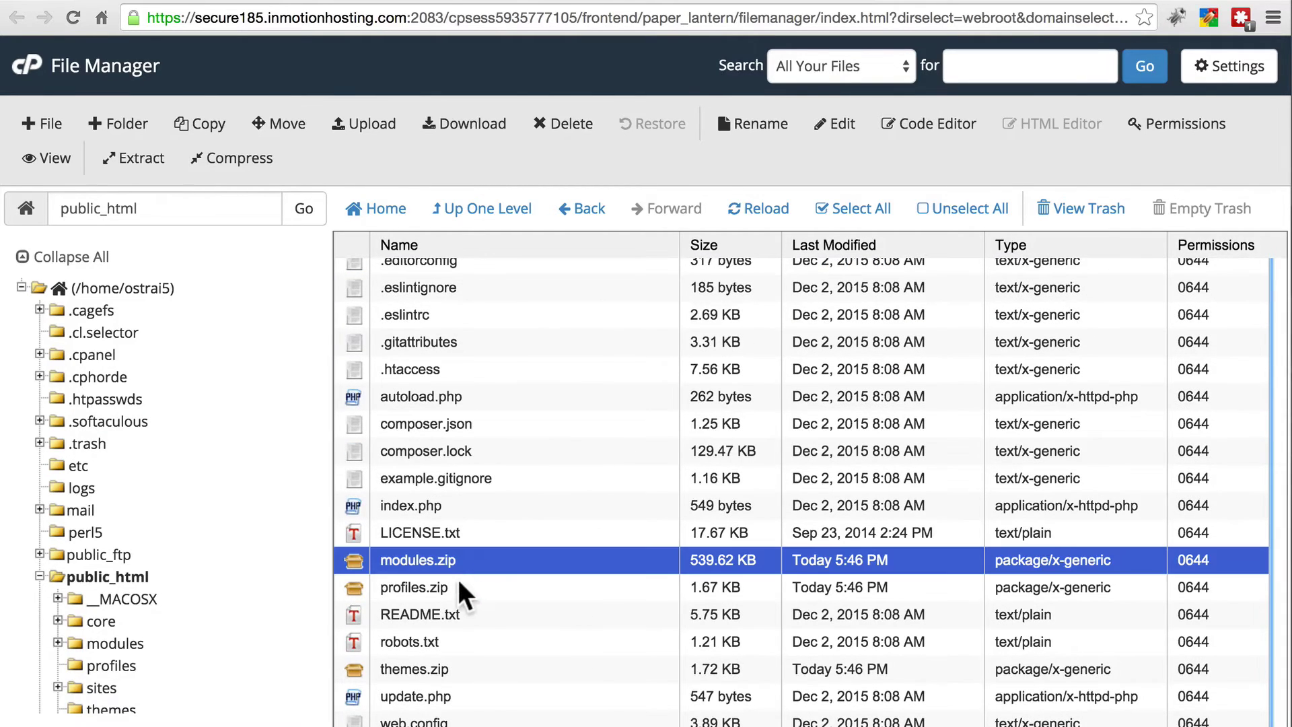
shift+click(457, 585)
super+click(451, 666)
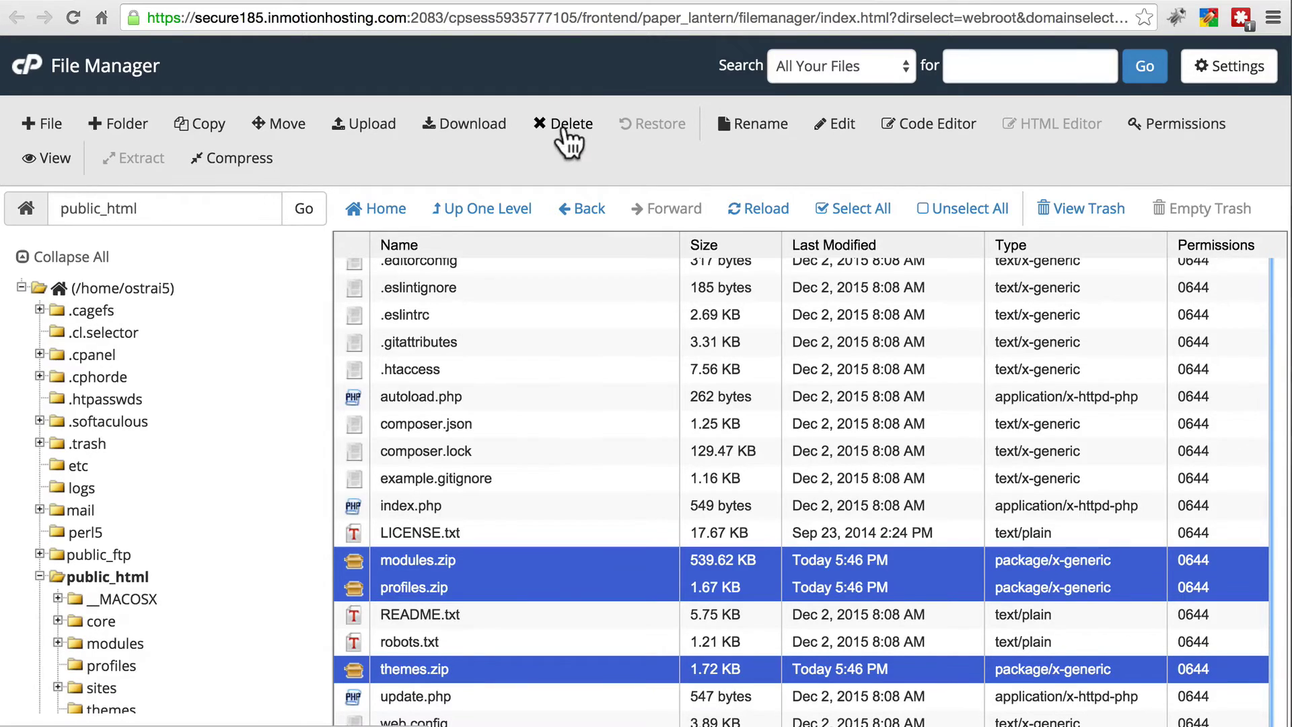
click(562, 124)
click(799, 469)
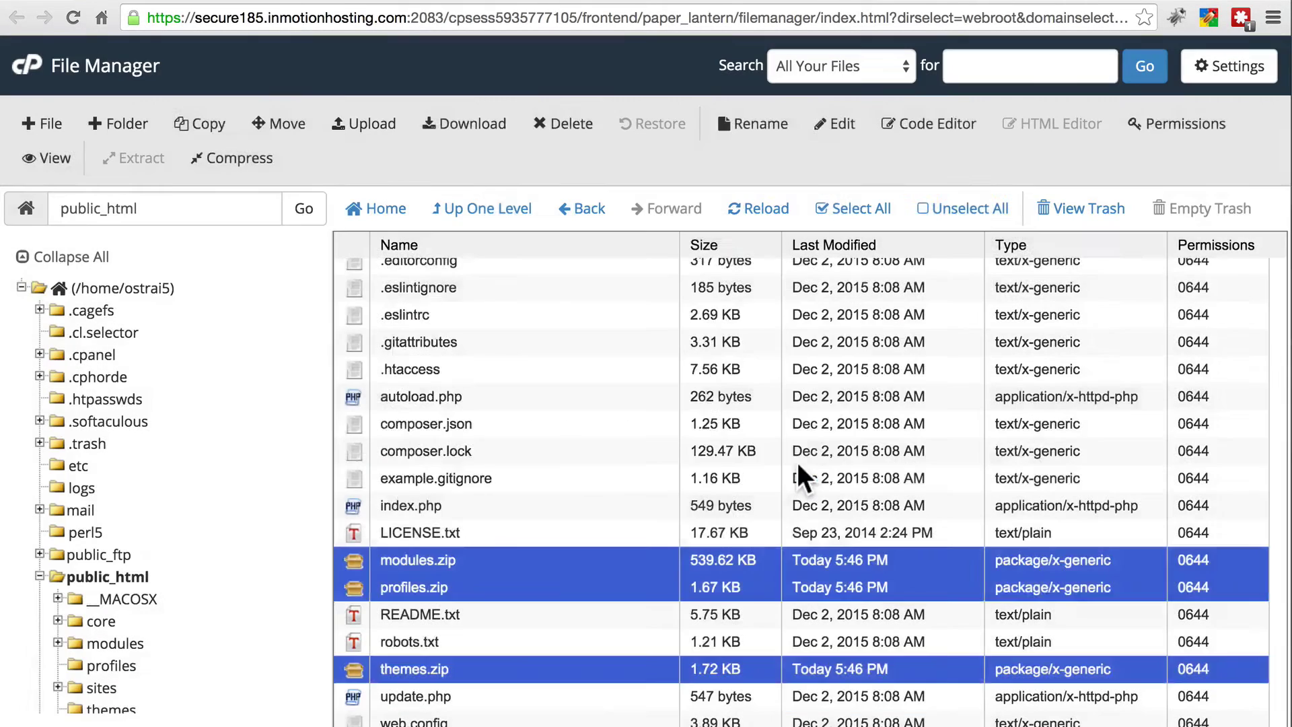
scroll(708, 555, up, 3)
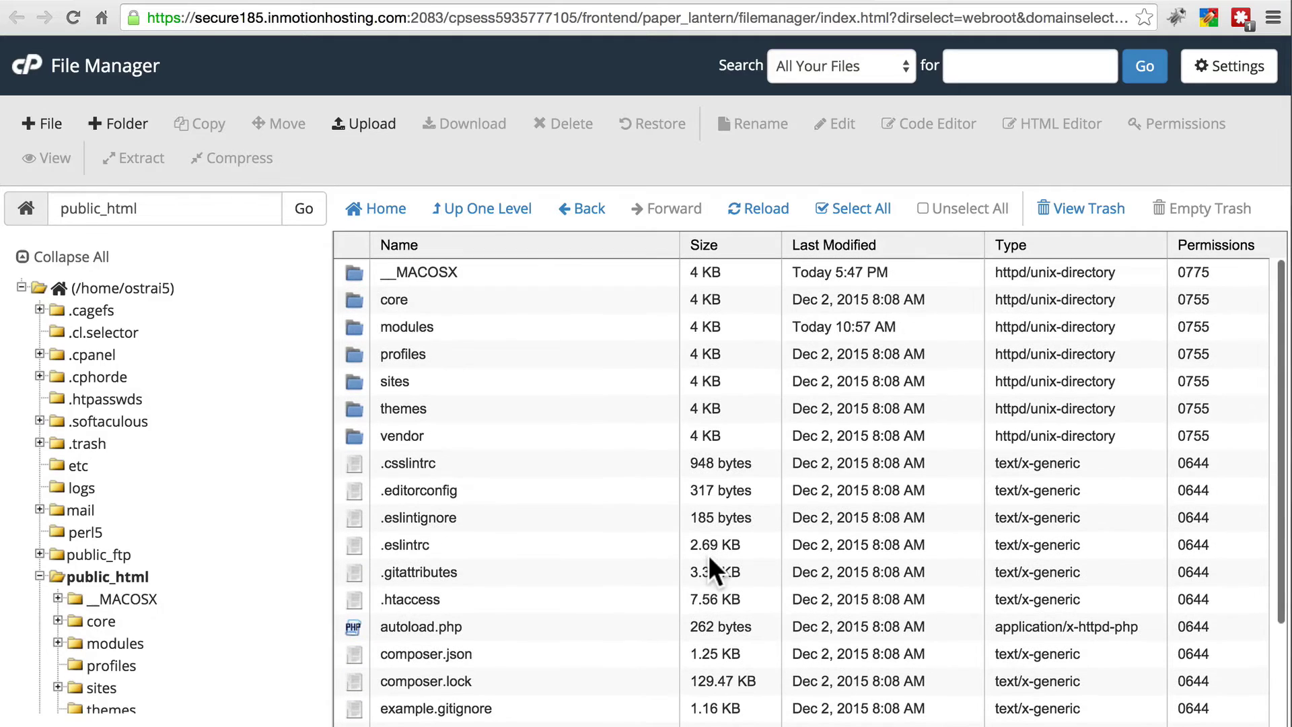
Add User and Group write access to the sites/default folder, setting 0775 permissions.
double_click(435, 378)
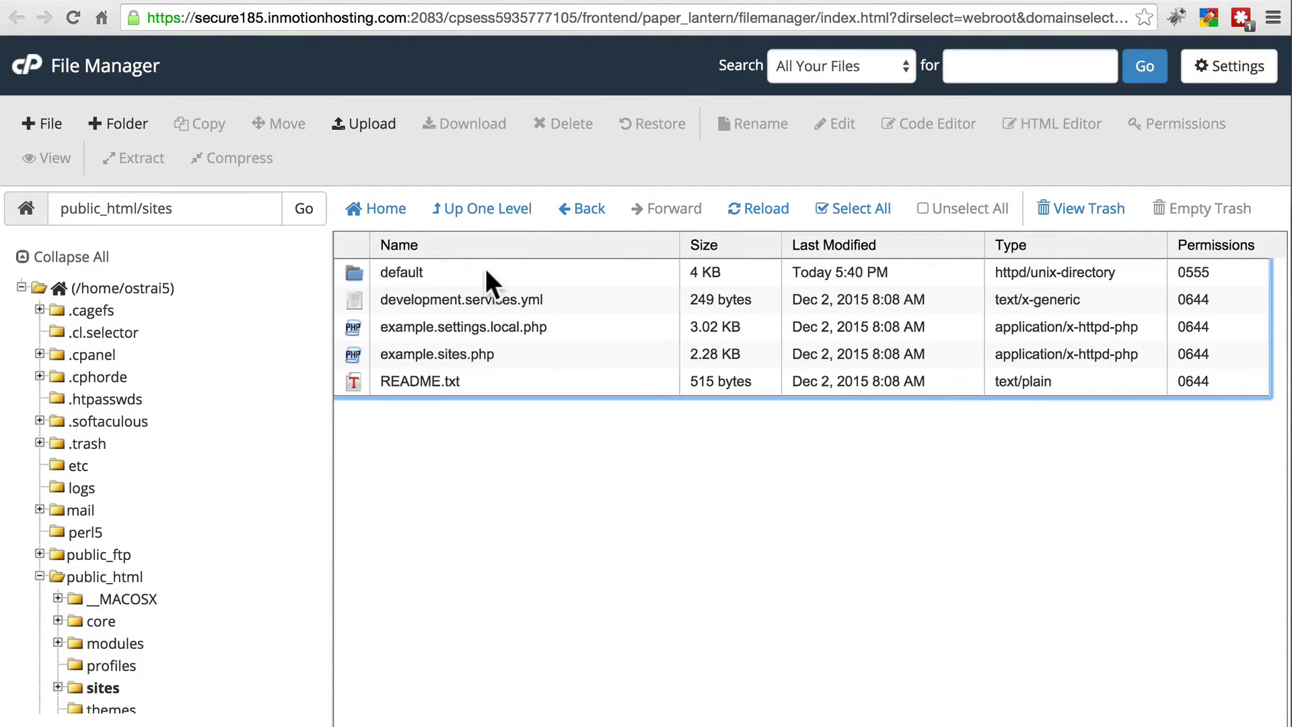
click(441, 270)
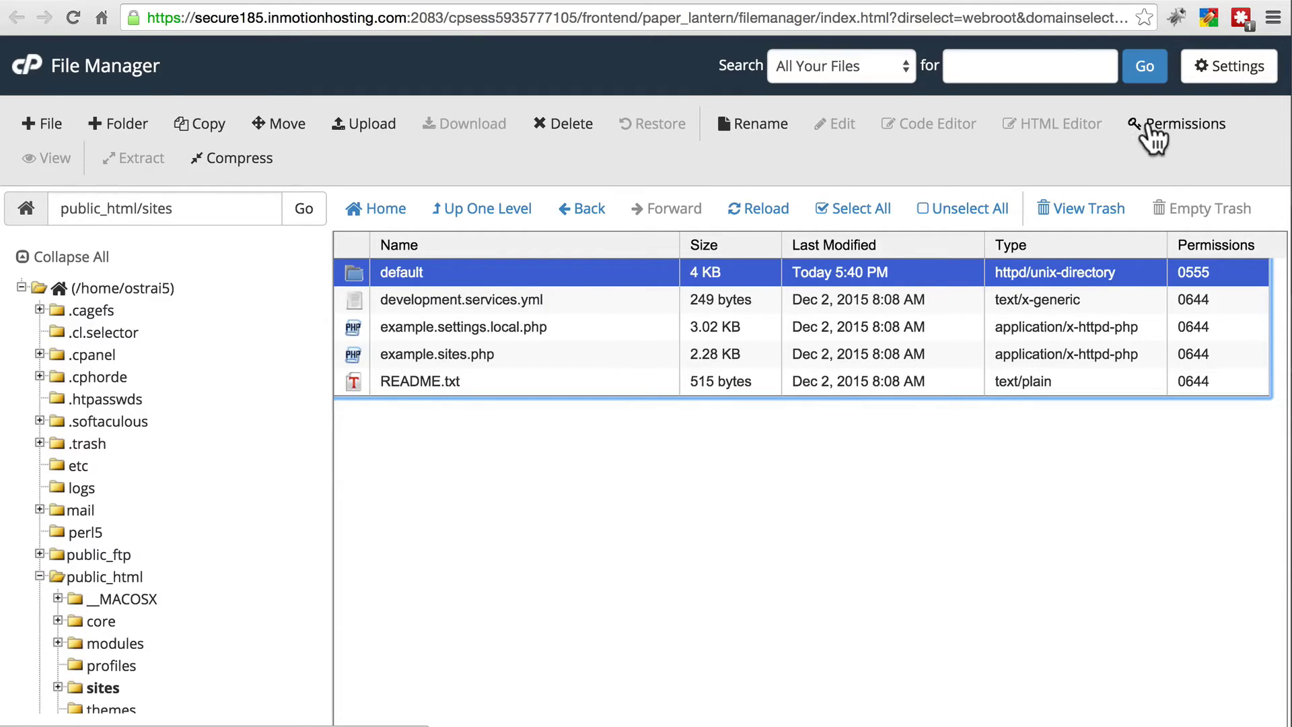
click(1147, 121)
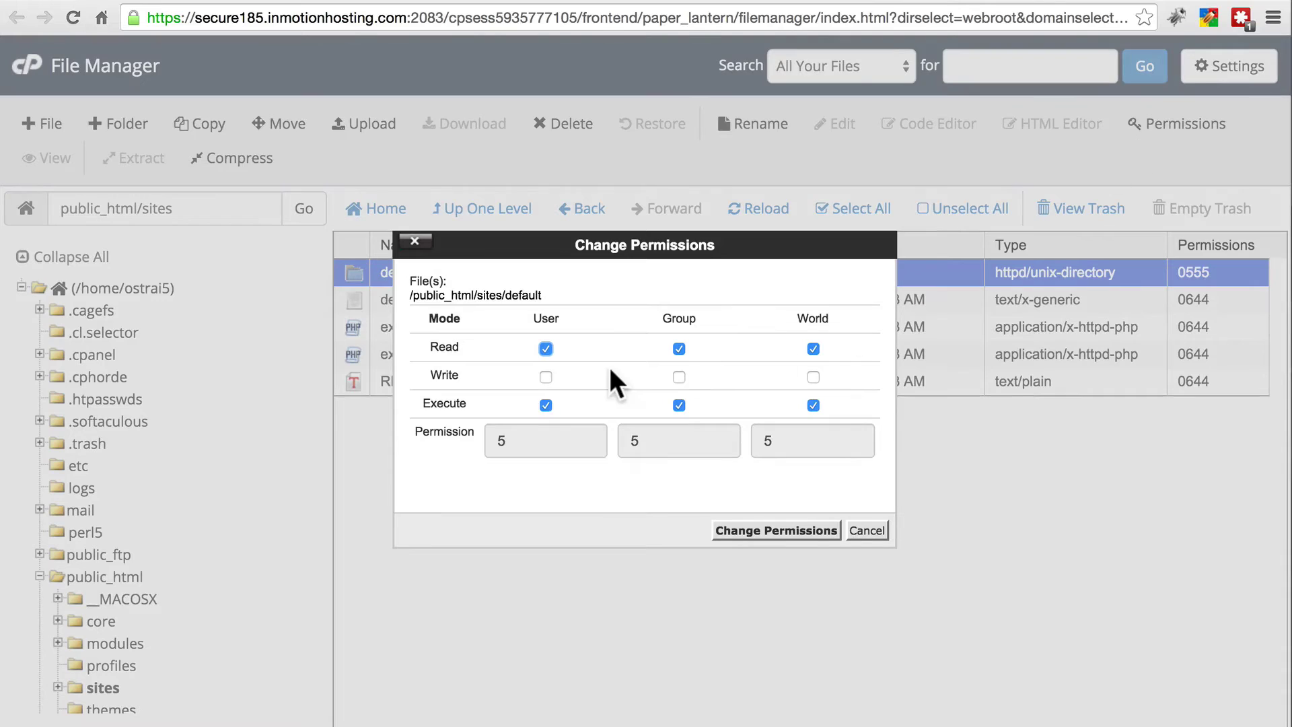
click(544, 377)
click(678, 377)
click(777, 530)
Trash the old files folder inside sites/default, then switch to Finder.
double_click(453, 273)
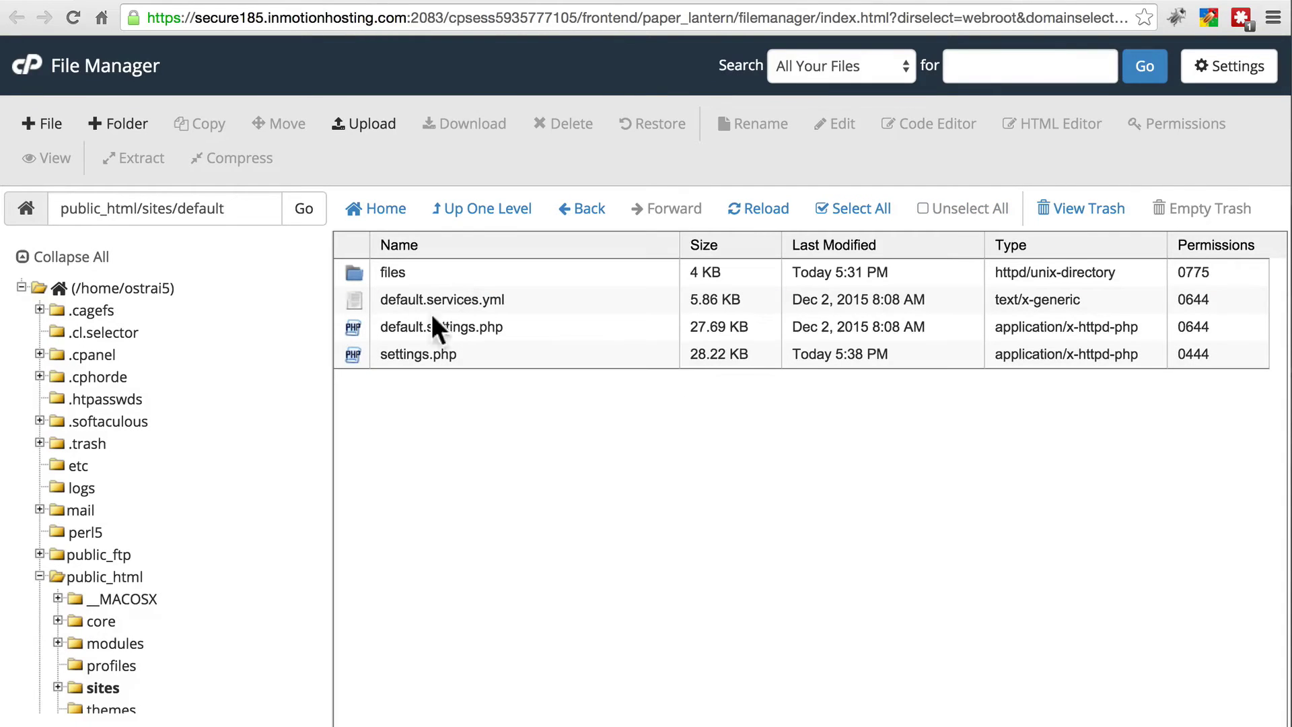
click(443, 272)
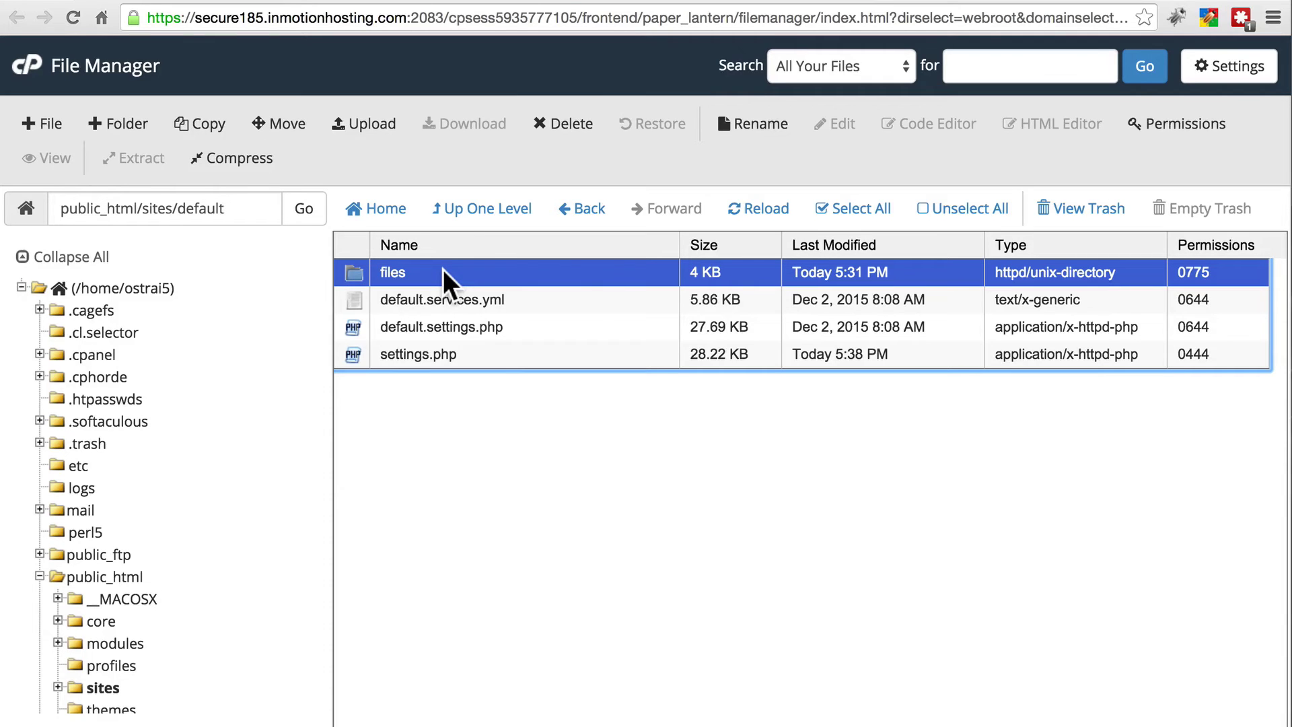
click(564, 122)
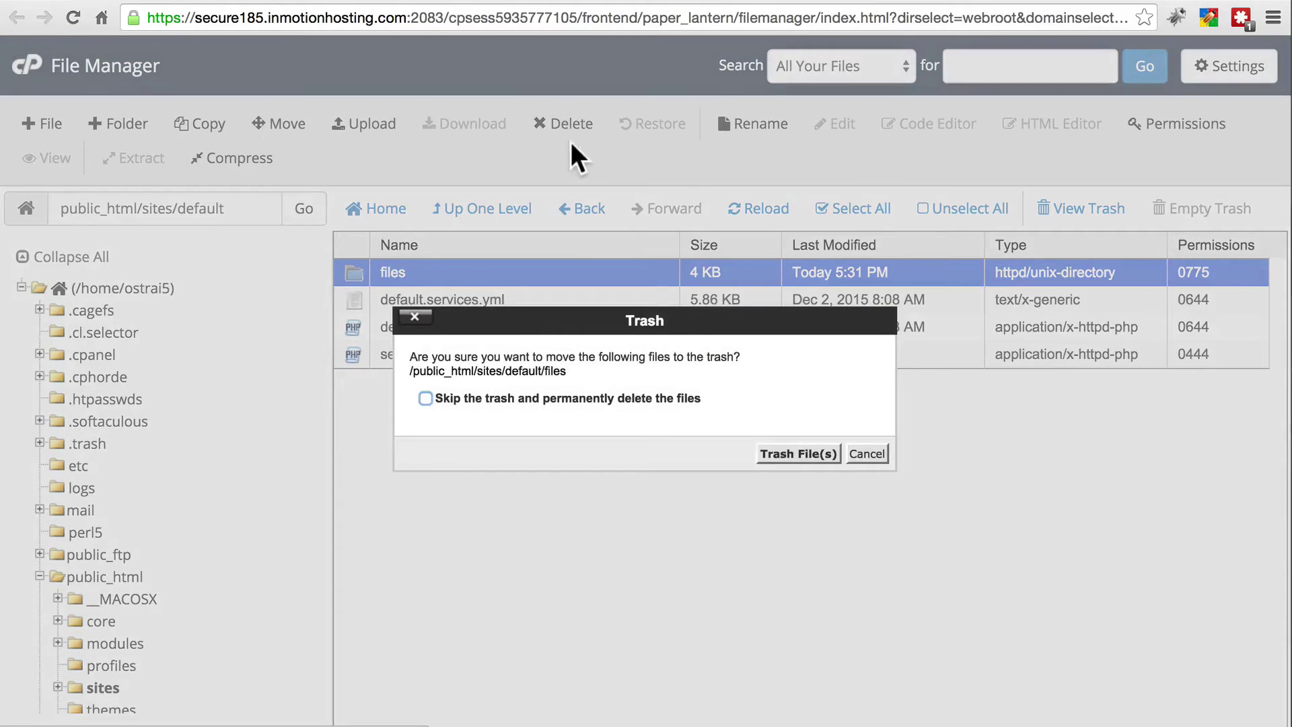
click(791, 453)
key(super+Tab)
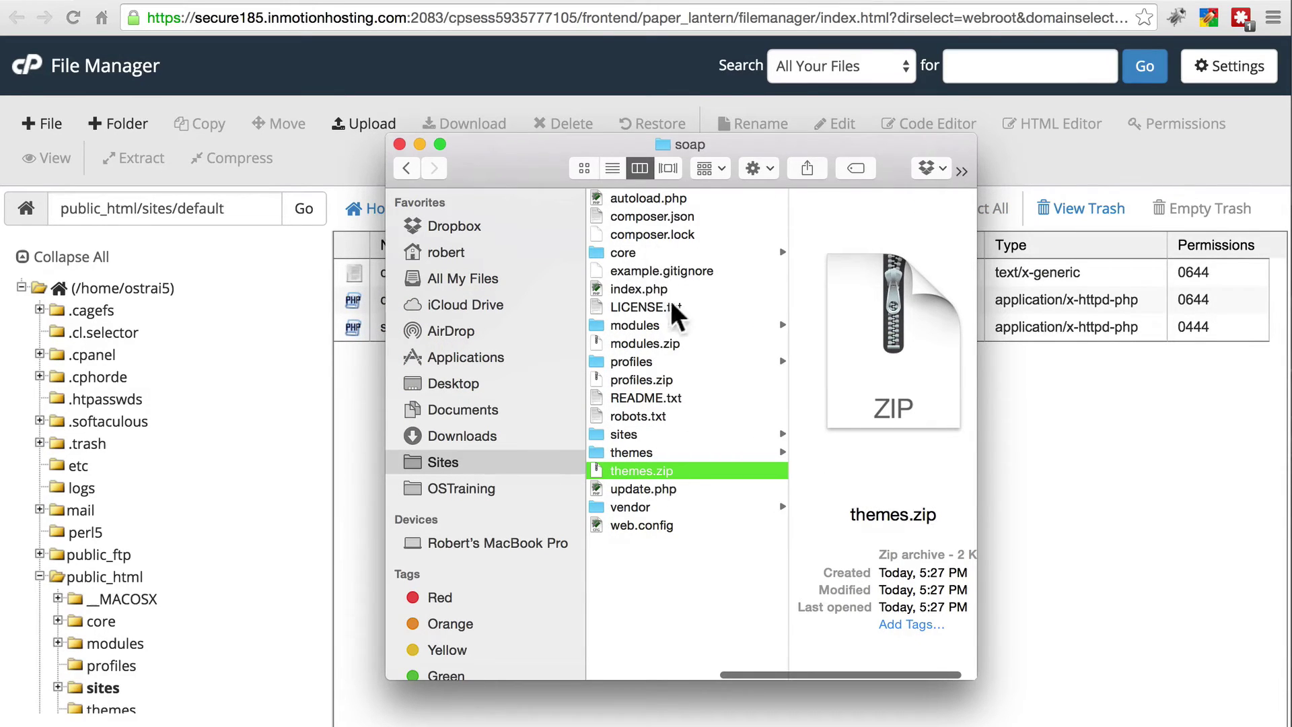
Browse the local sites/default/files folder in Finder to confirm files.zip is there.
click(635, 429)
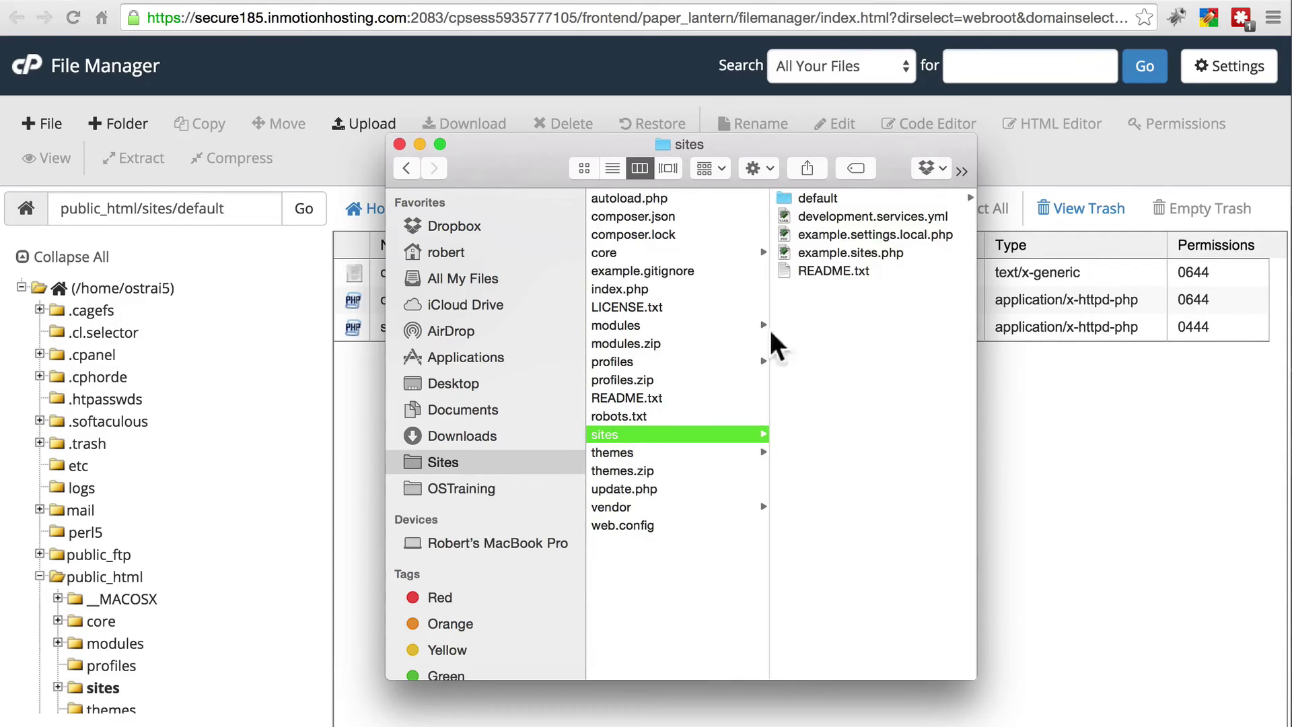
click(820, 200)
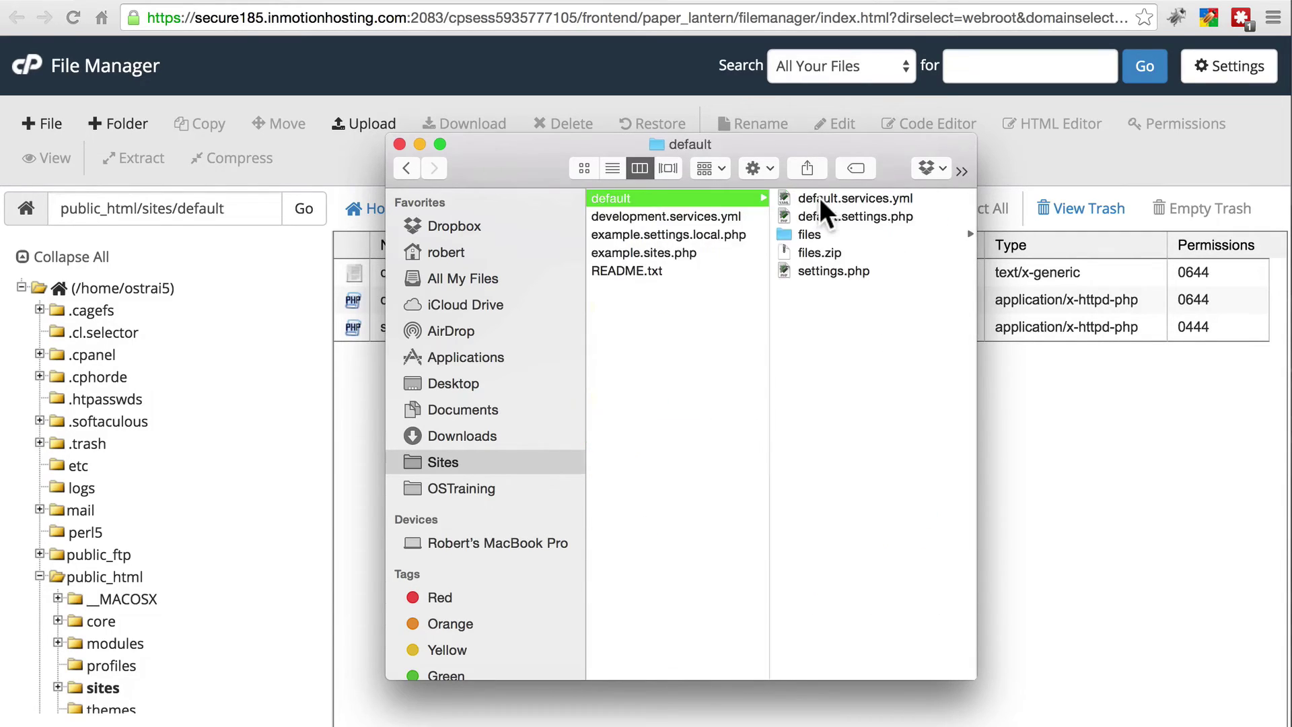
click(819, 233)
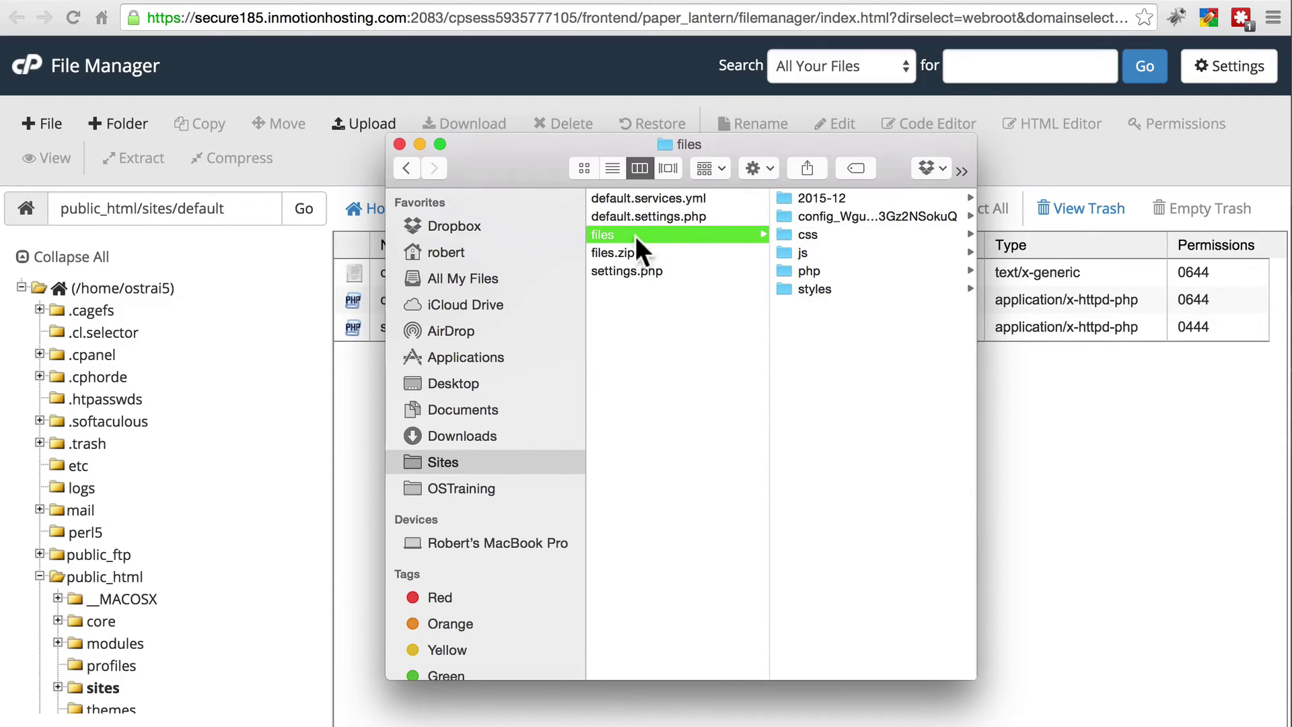
click(625, 251)
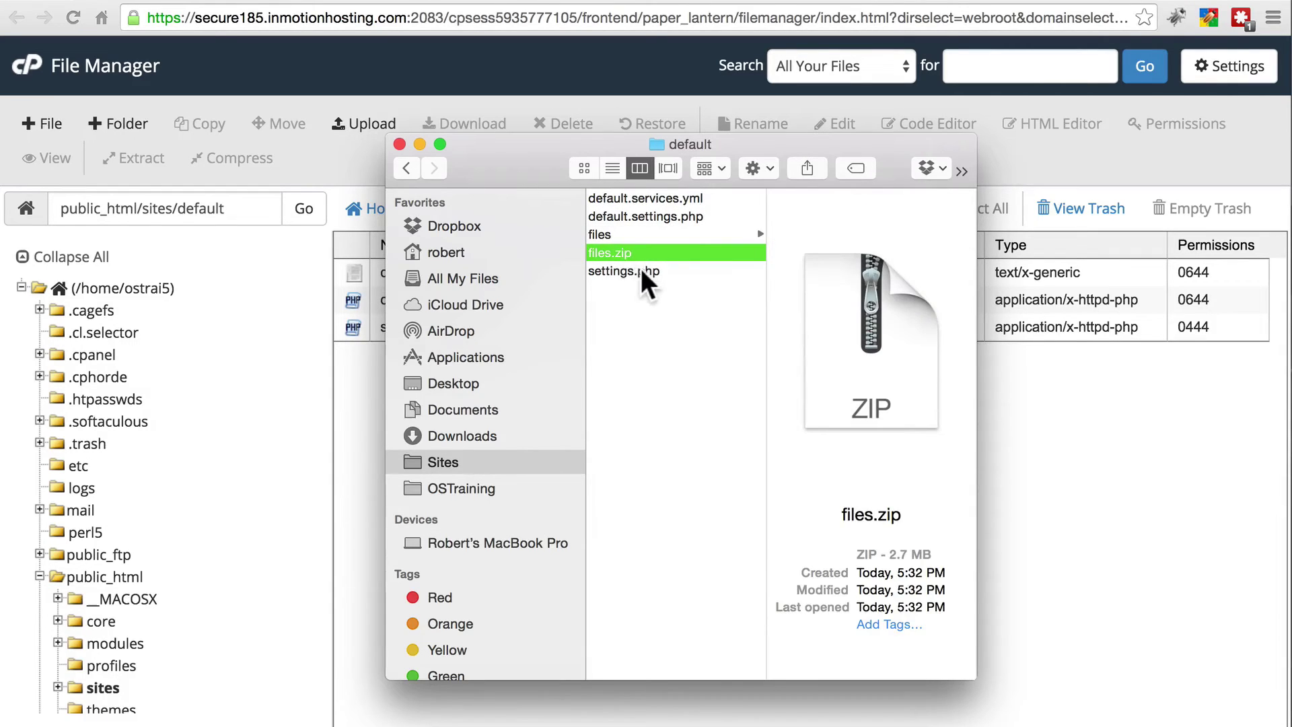
click(1024, 401)
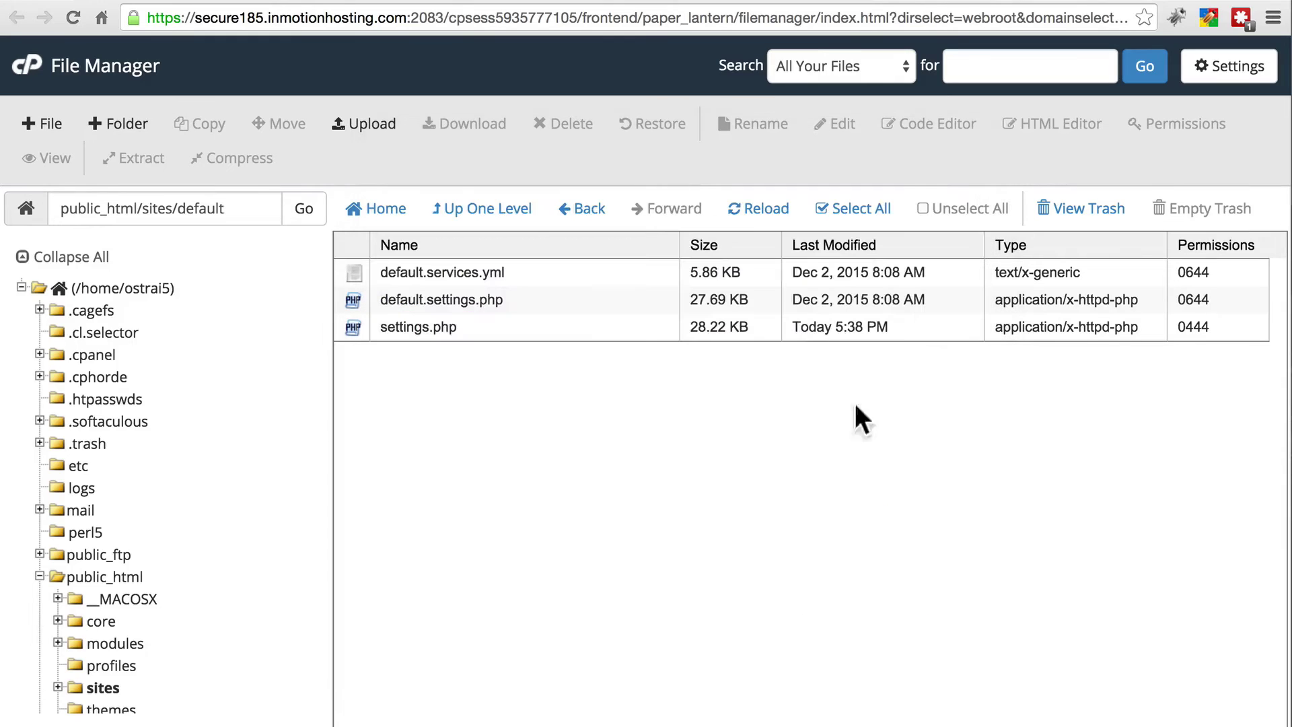
Upload files.zip (2.57 MB) from the local sites/default folder into the server's sites/default.
click(366, 128)
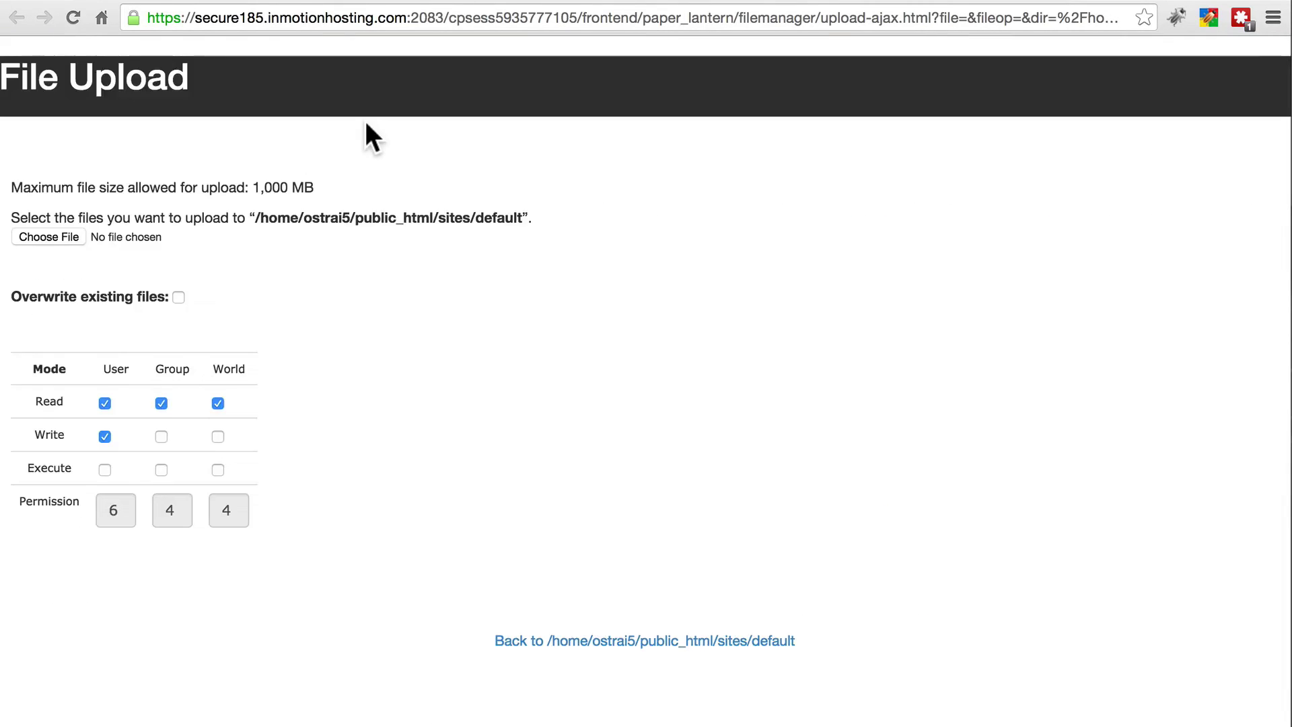
click(59, 237)
double_click(574, 367)
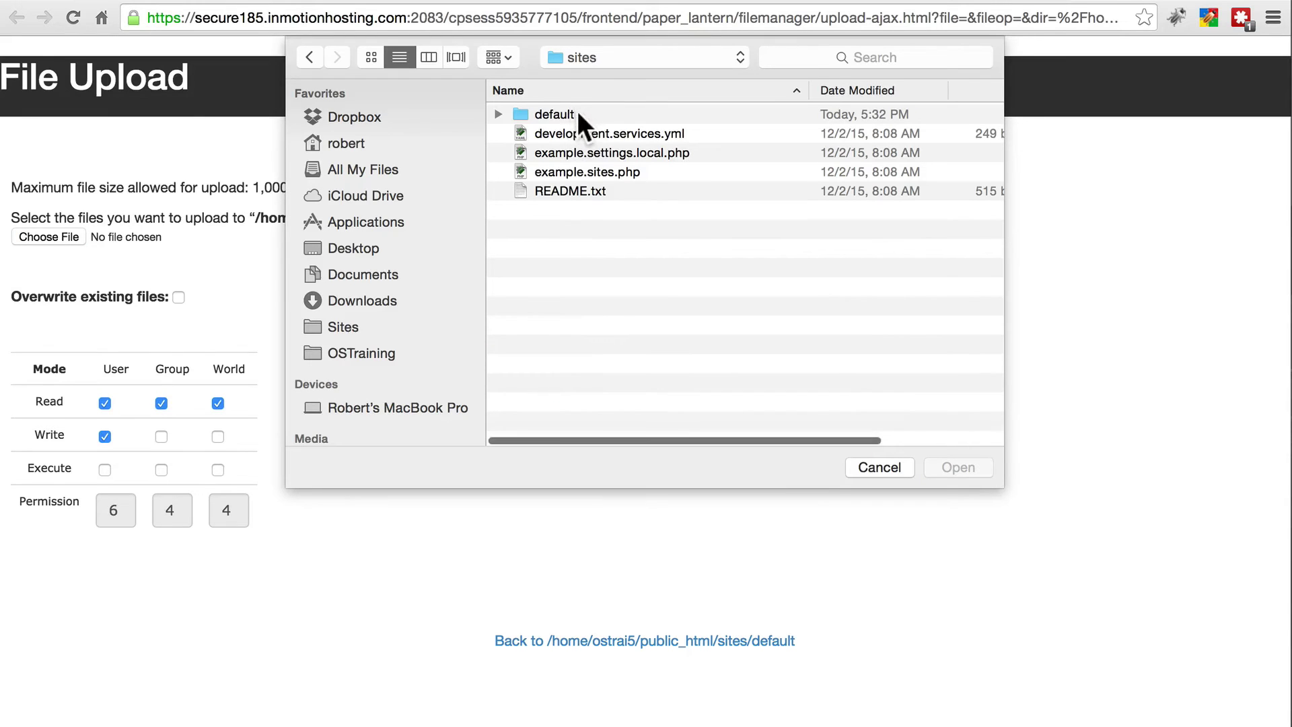
double_click(576, 110)
click(599, 169)
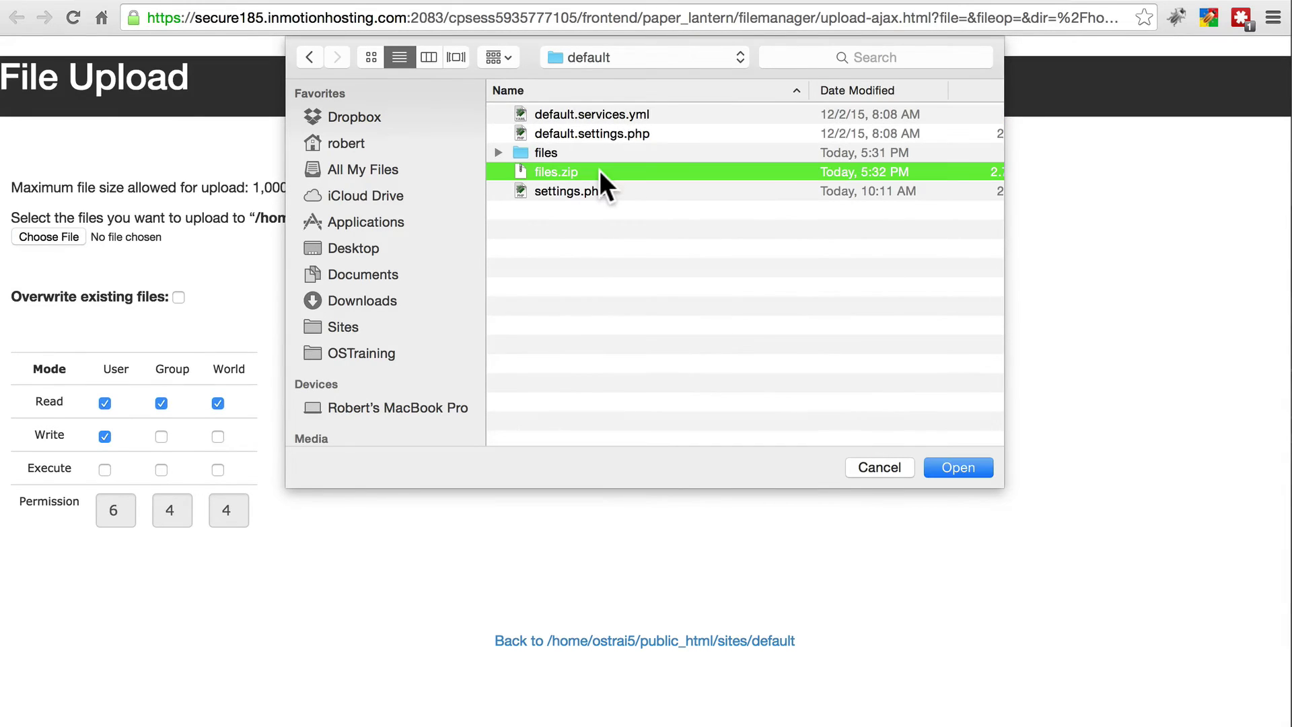
click(970, 468)
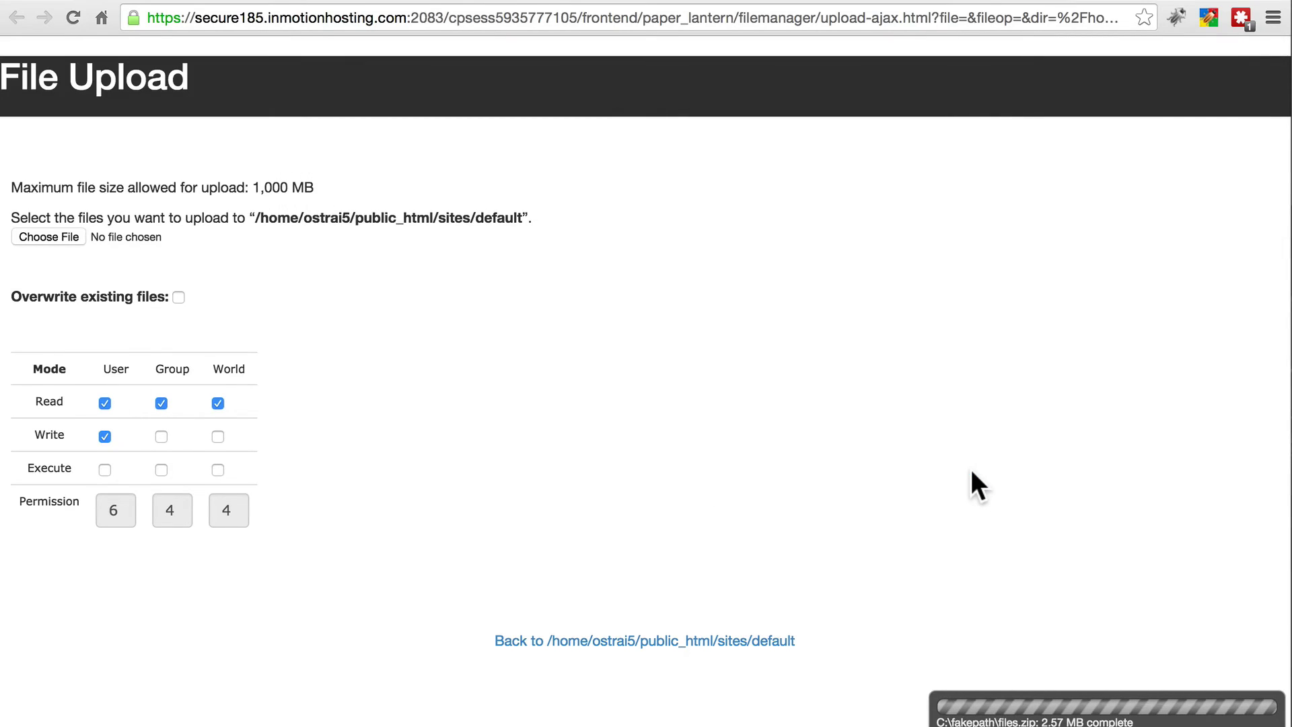
key(super+w)
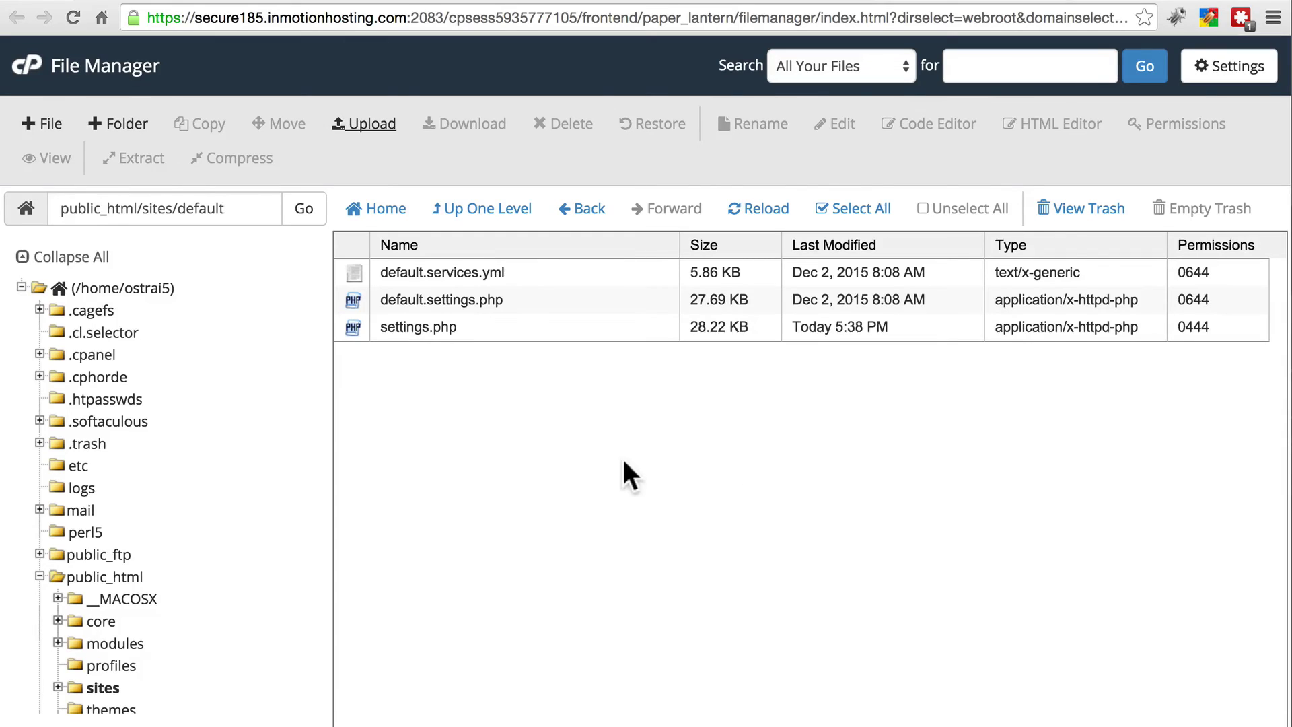
Refresh sites/default and change files.zip permissions from 0644 to 0754 with user and group execute.
click(768, 210)
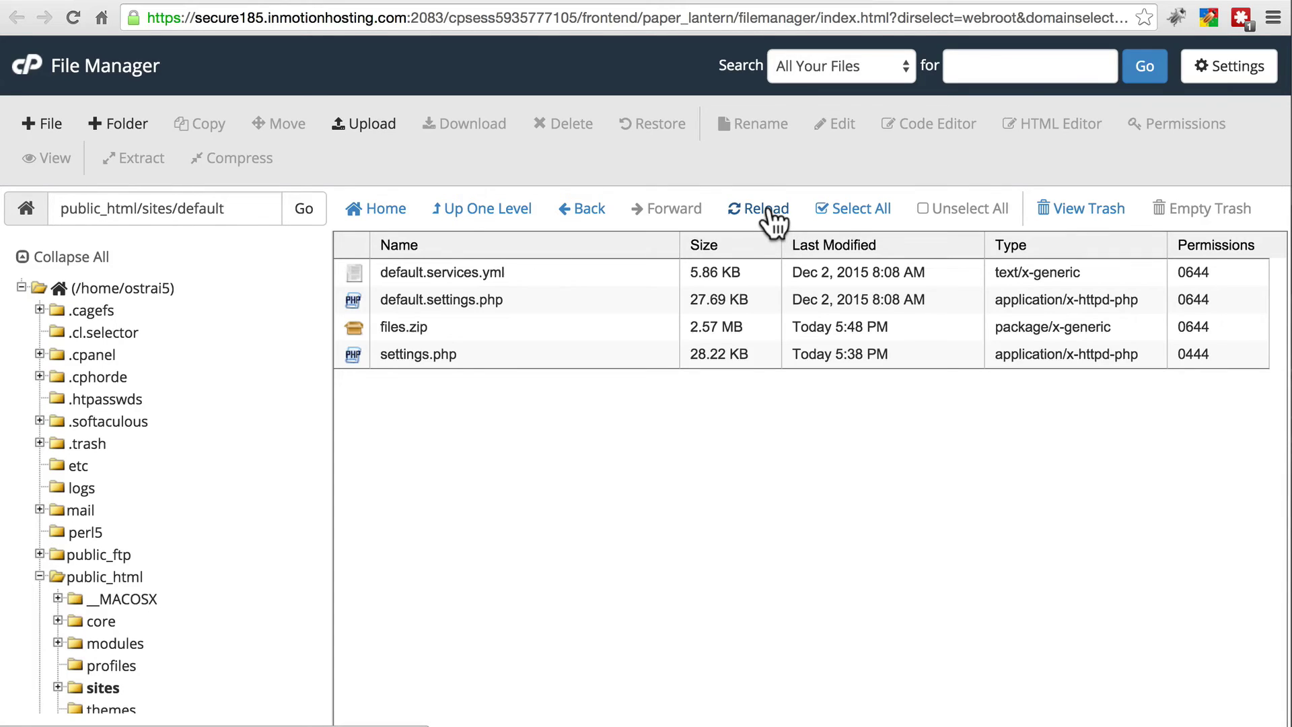
click(492, 337)
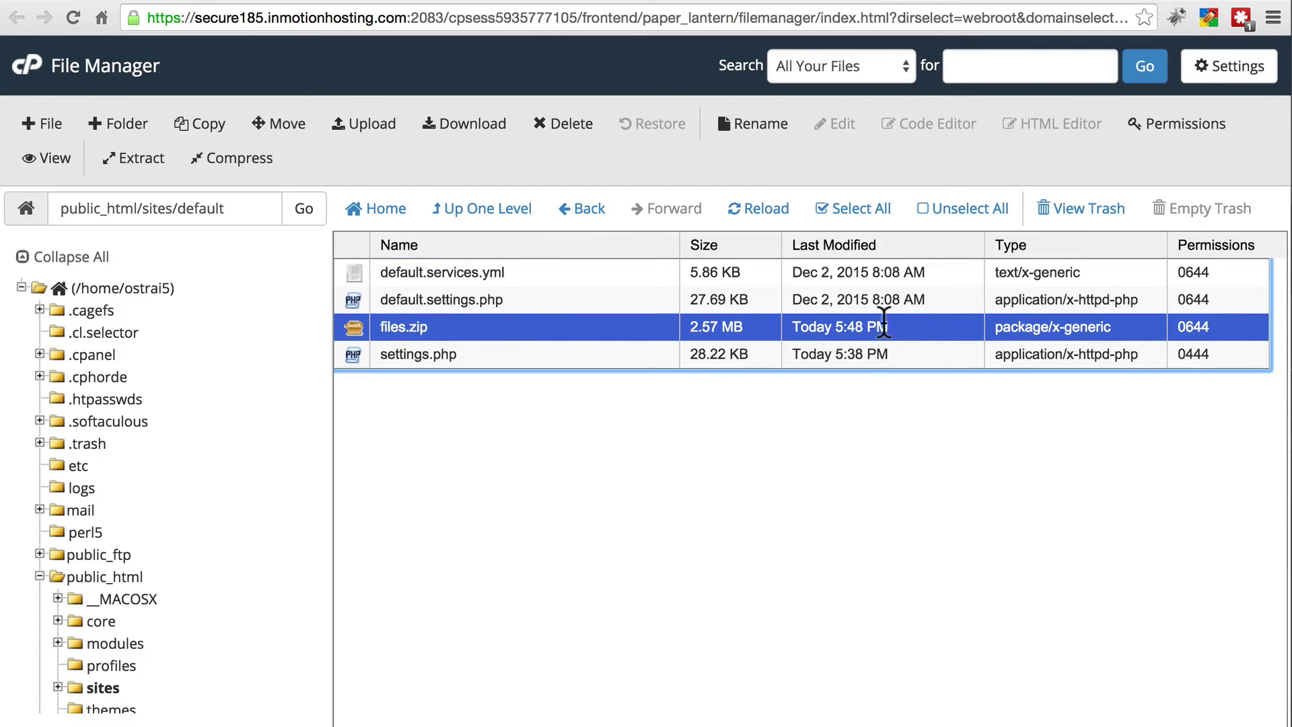
click(1186, 135)
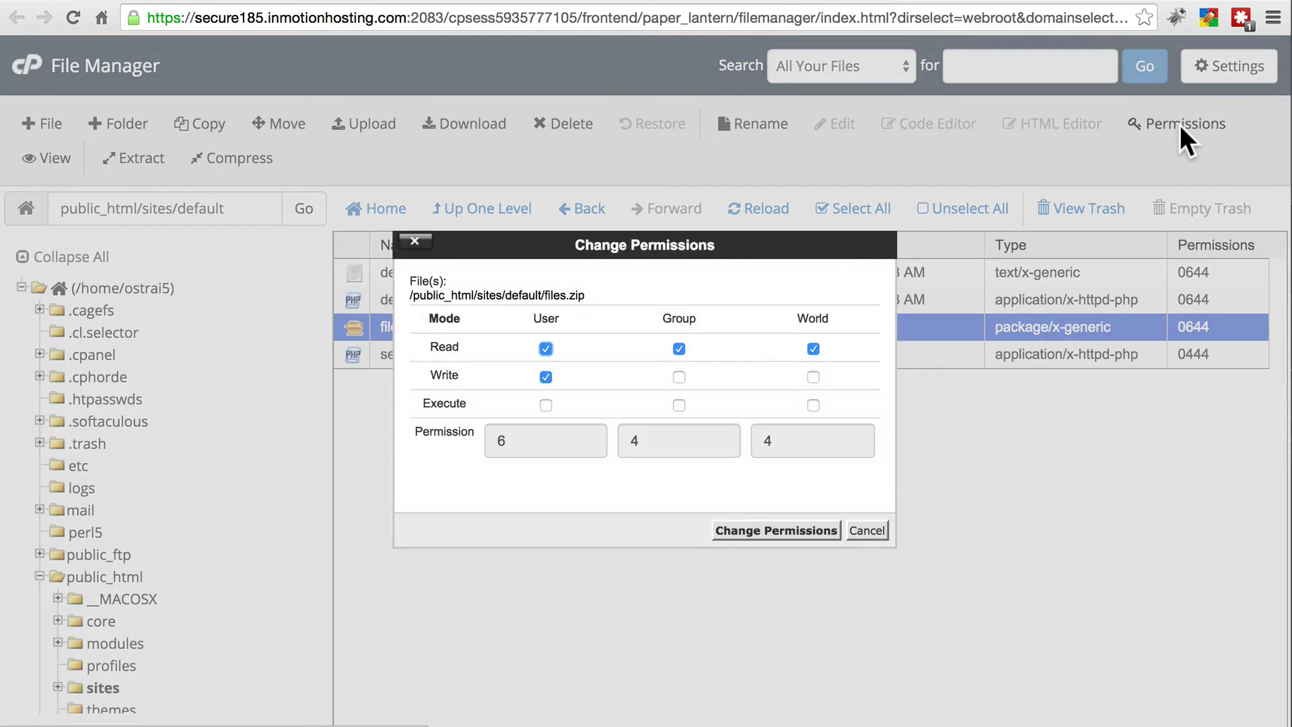
click(545, 405)
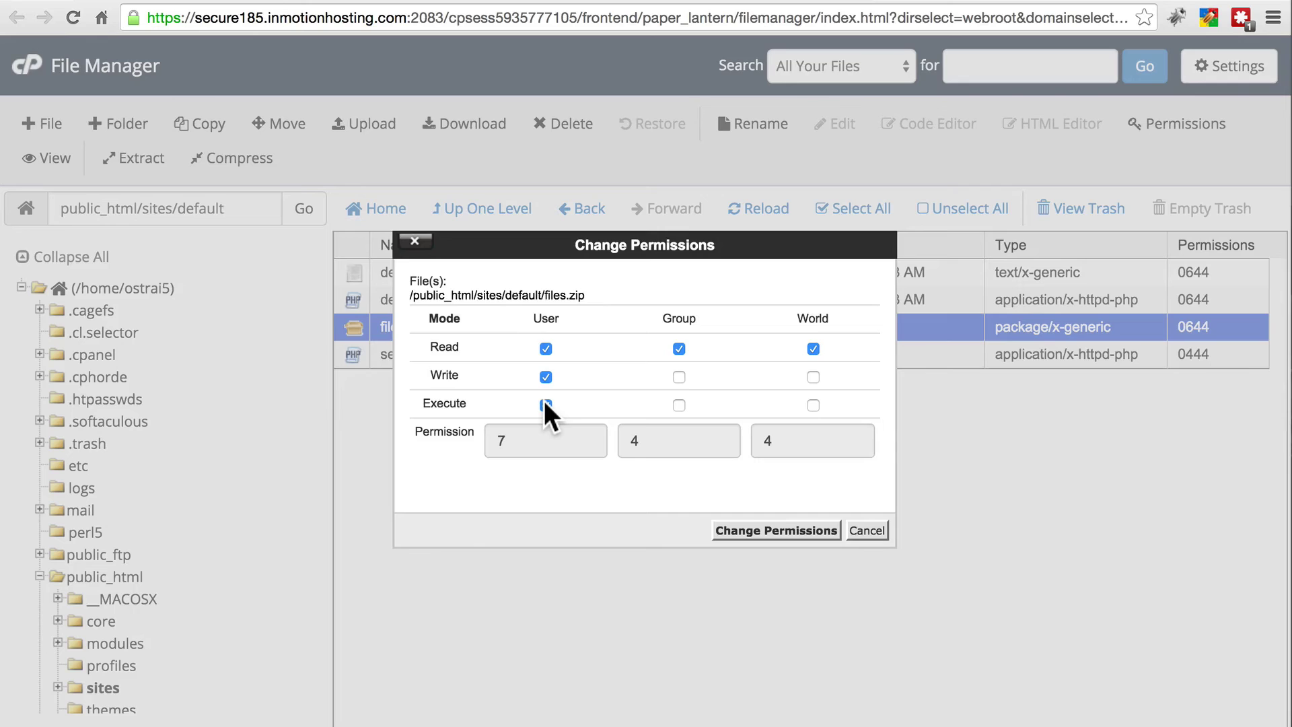
click(678, 404)
click(803, 532)
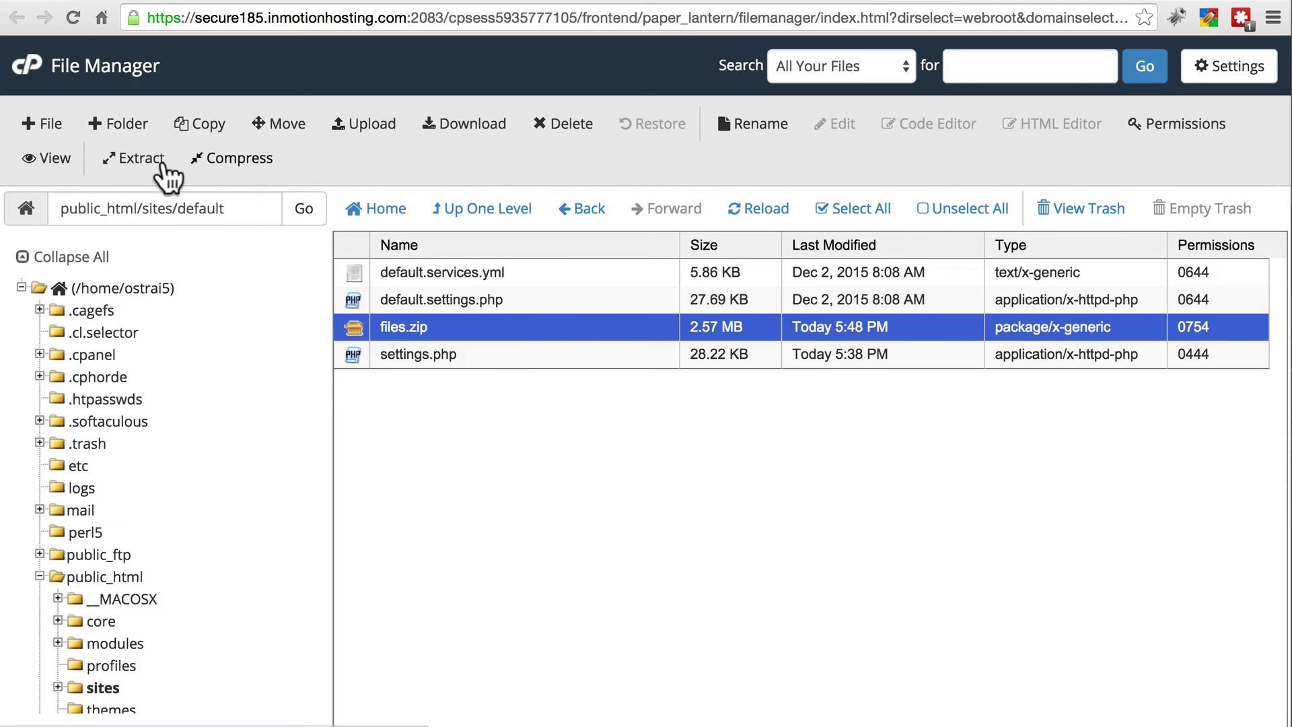
Extract files.zip into /public_html/sites/default and refresh to show the new files and __MACOSX folders.
click(141, 162)
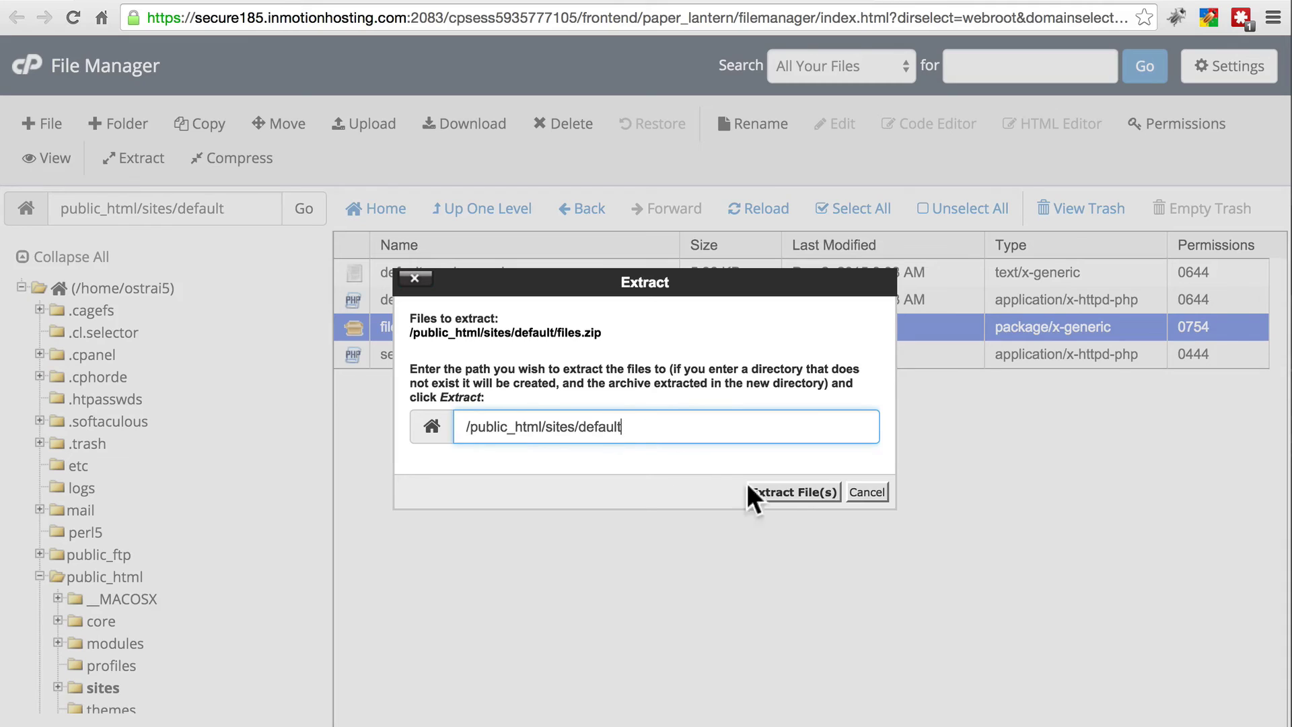
click(794, 493)
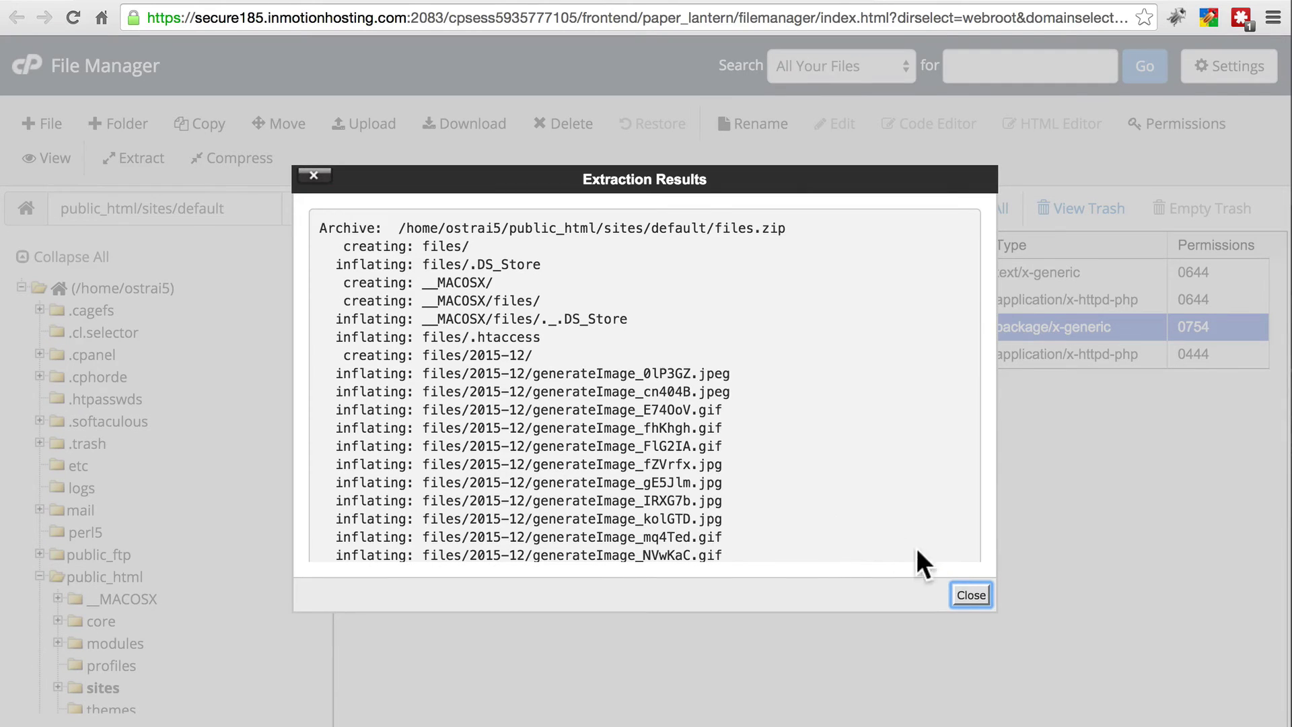
click(972, 594)
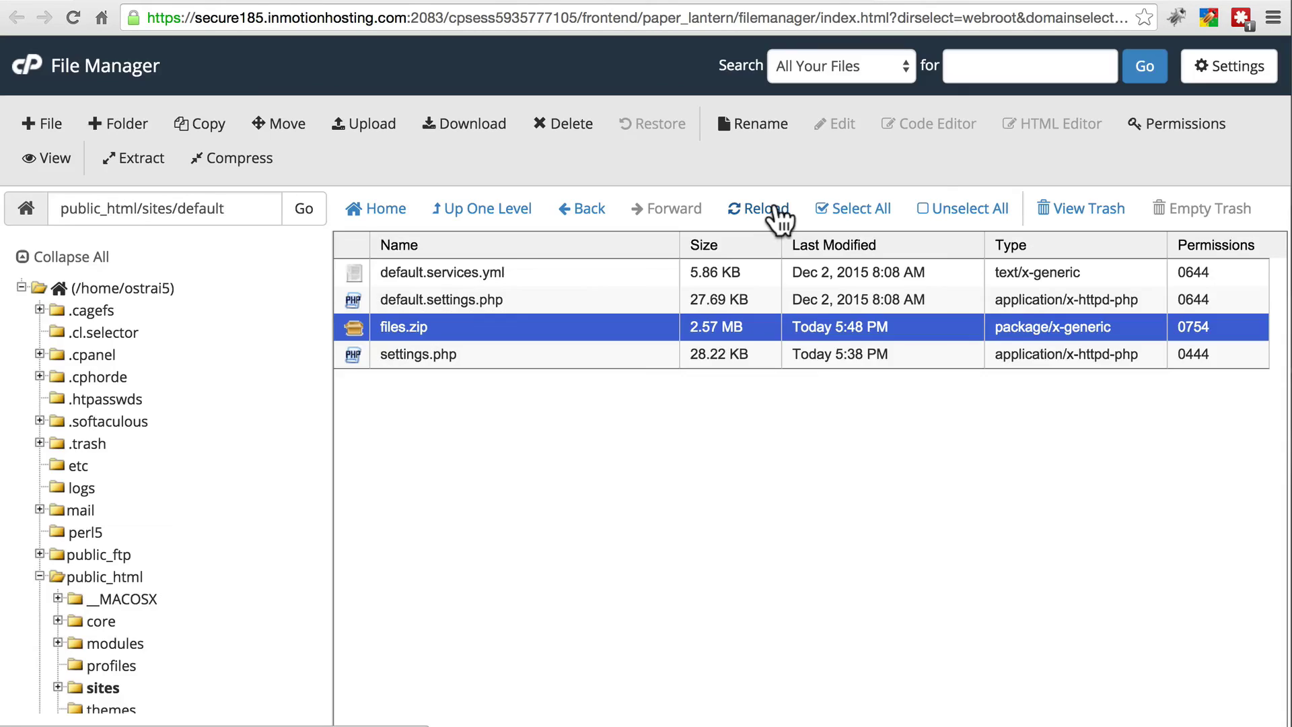
click(775, 209)
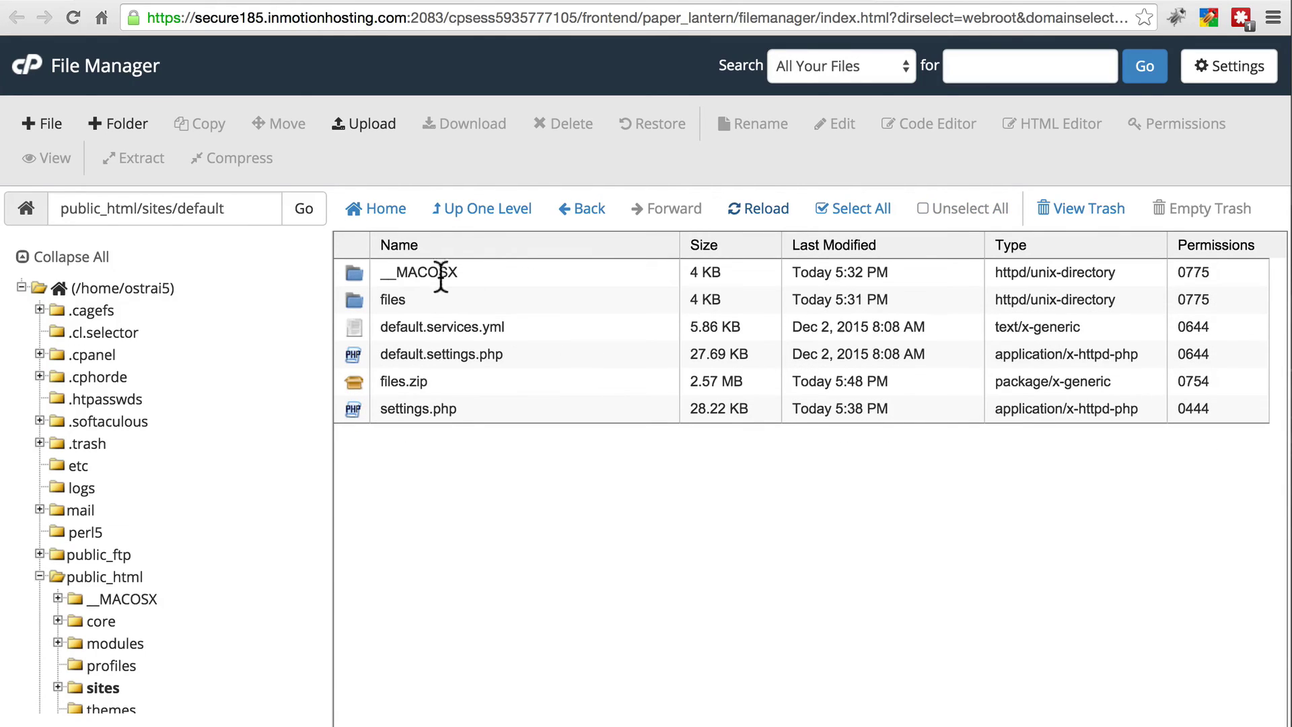
Move the __MACOSX folder in sites/default to the trash.
click(486, 271)
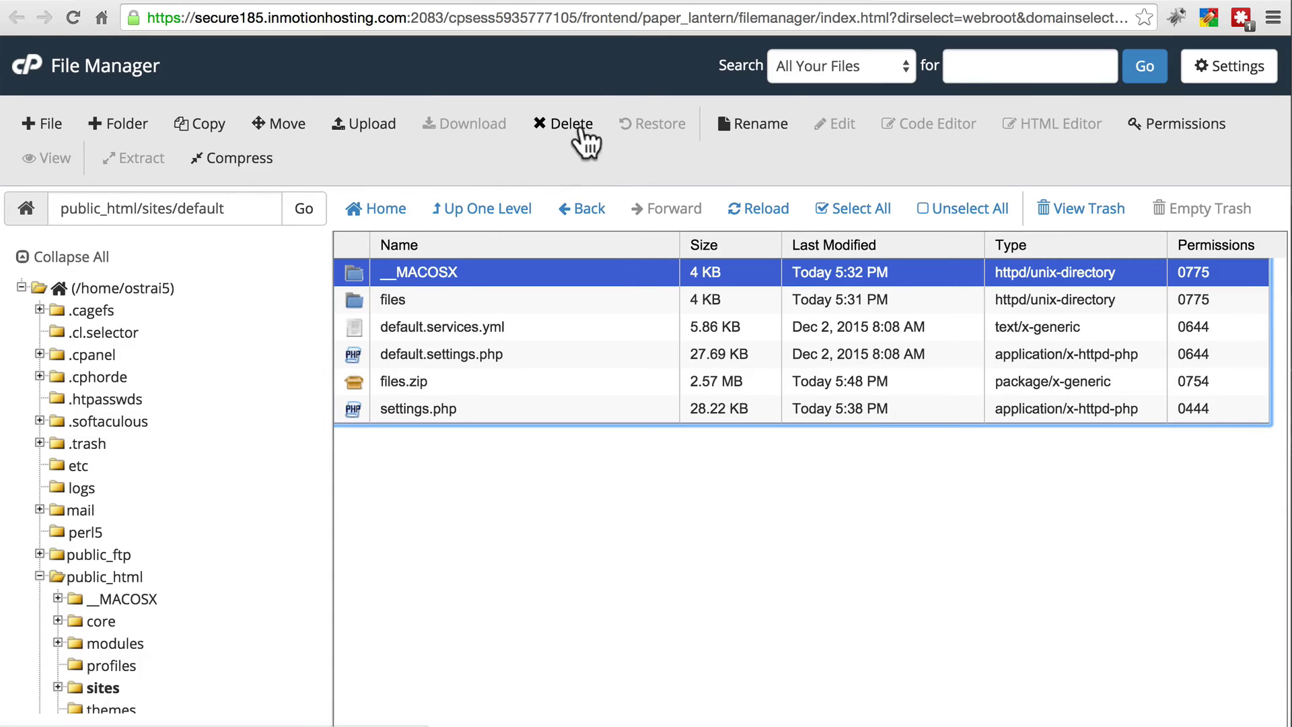
click(578, 124)
click(776, 451)
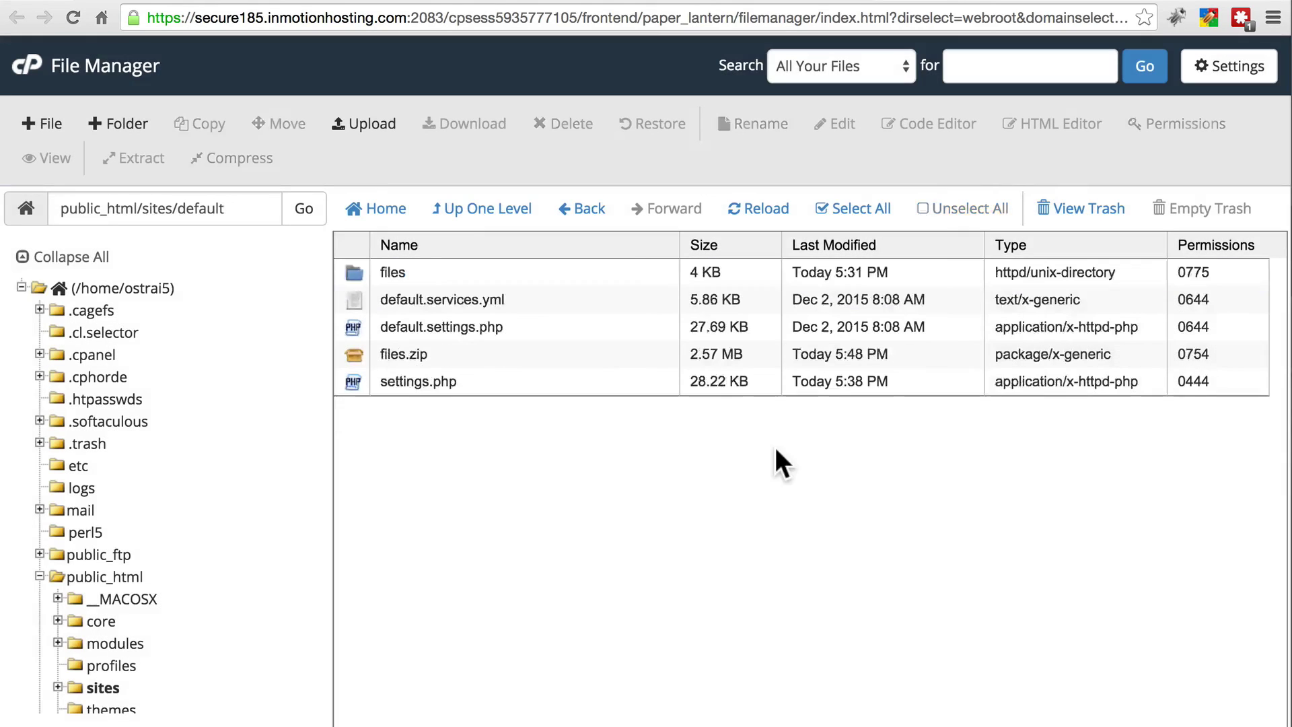
Trash the leftover files.zip archive, leaving the extracted files folder selected.
click(465, 355)
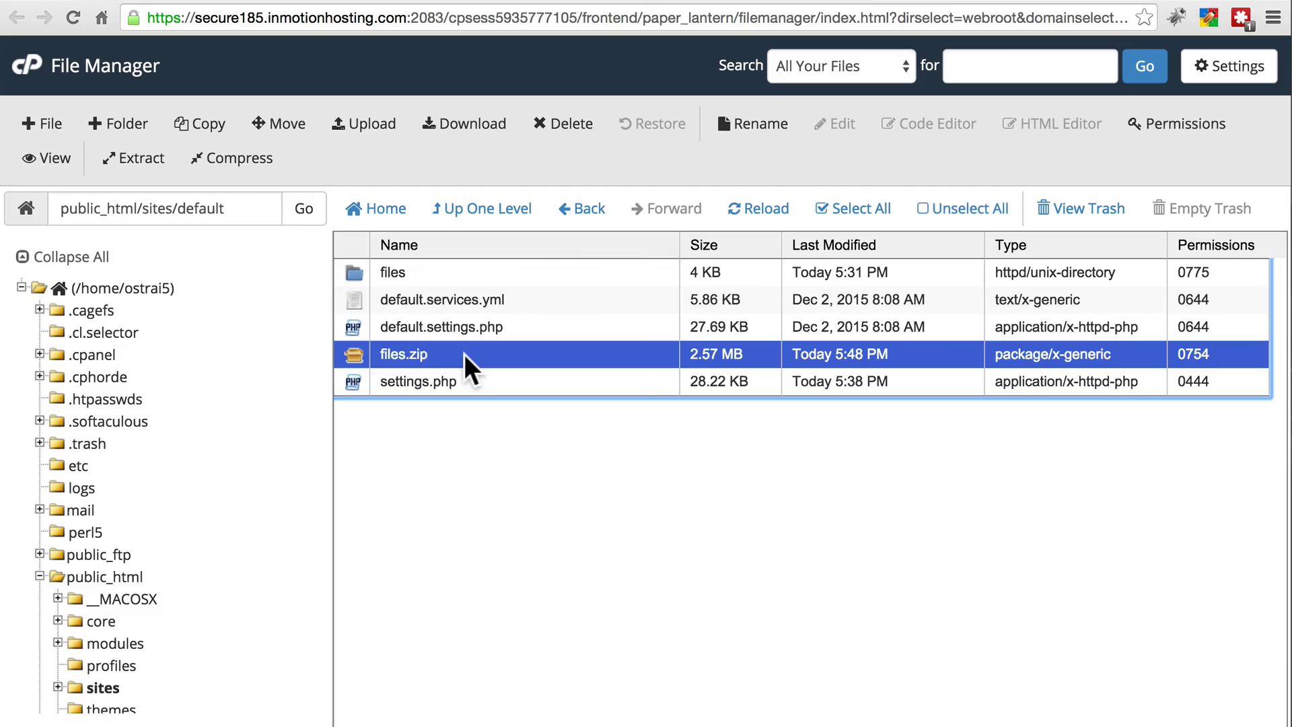
click(574, 126)
click(799, 453)
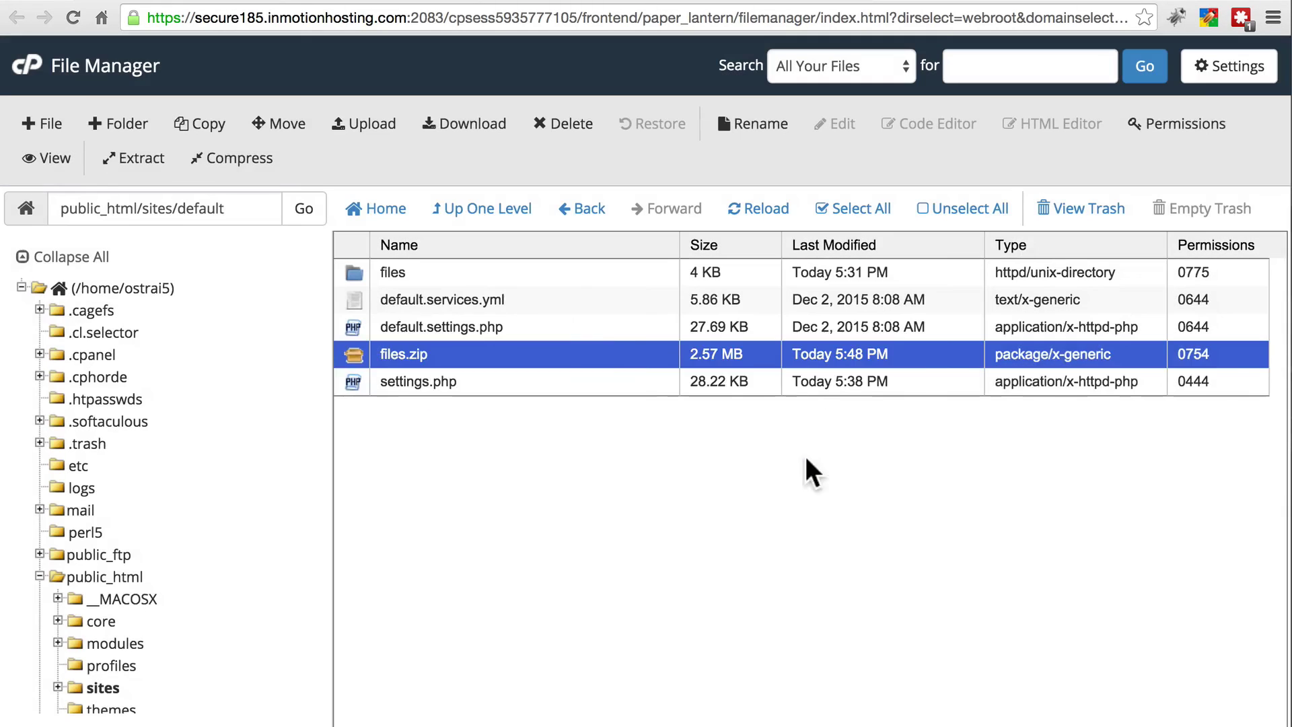
click(454, 274)
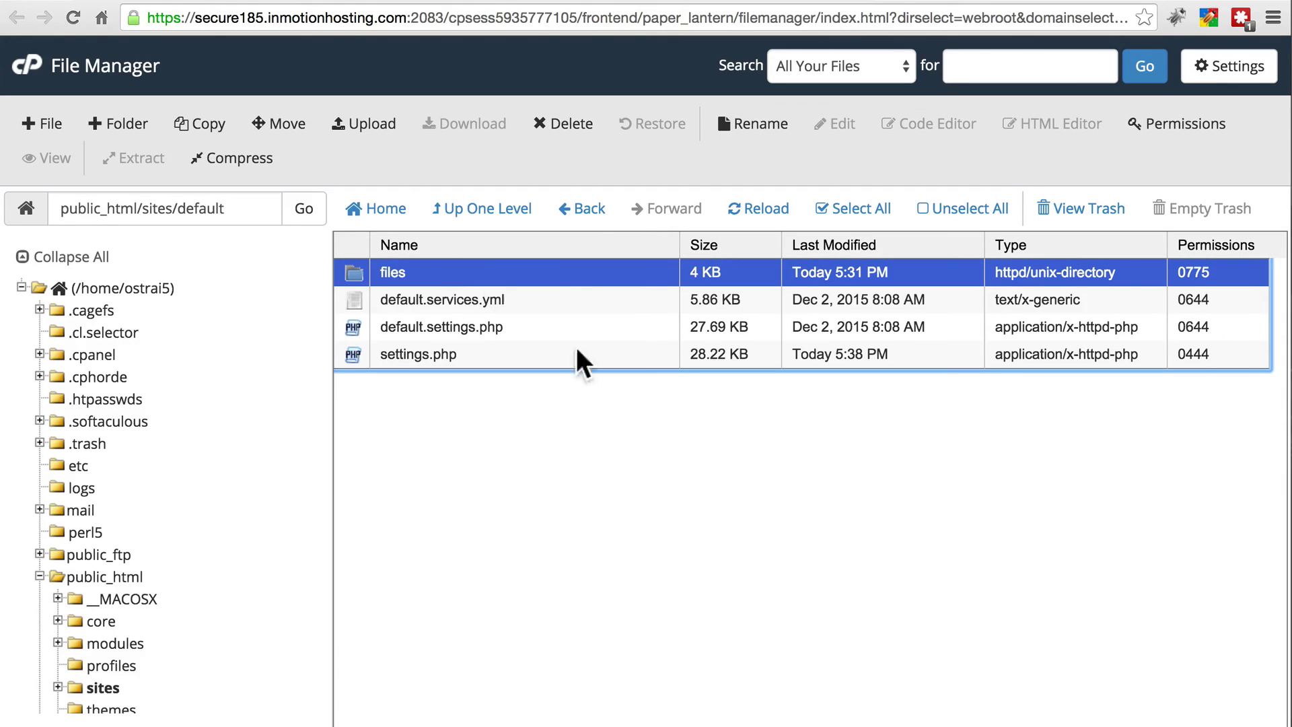
Go to public_html and move its leftover __MACOSX folder to the trash.
click(122, 578)
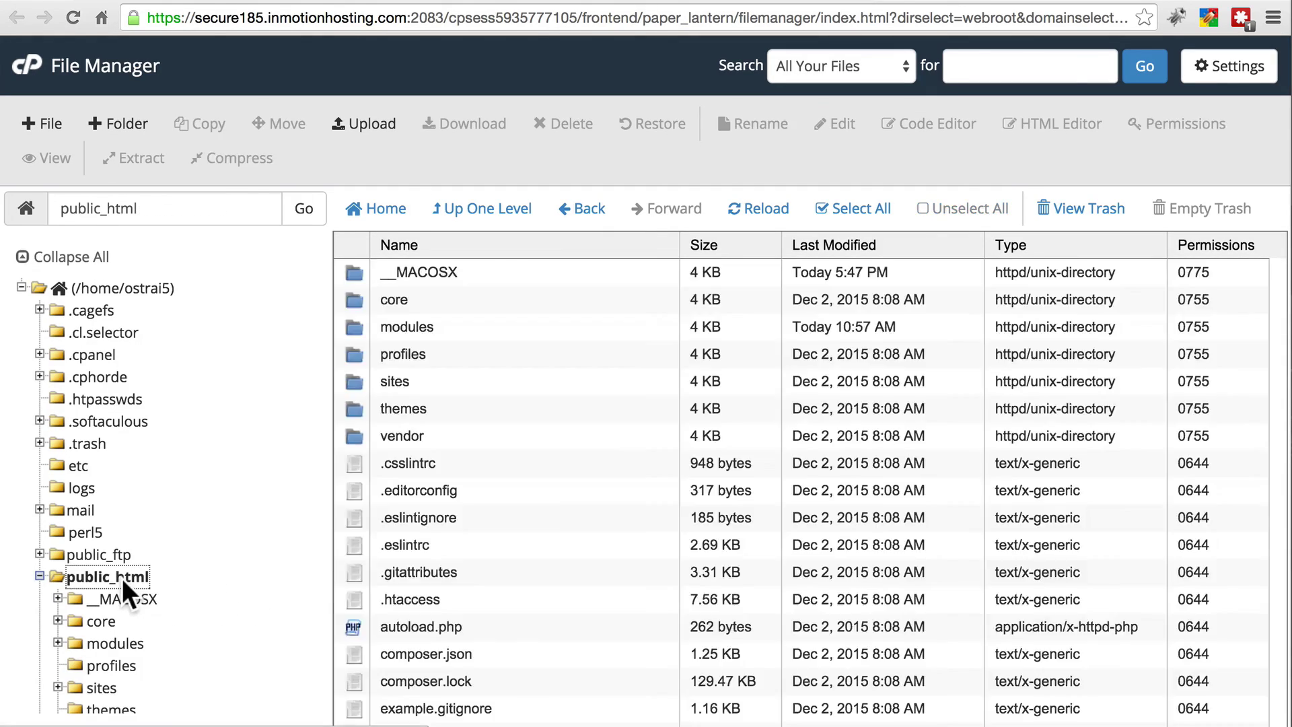
click(528, 273)
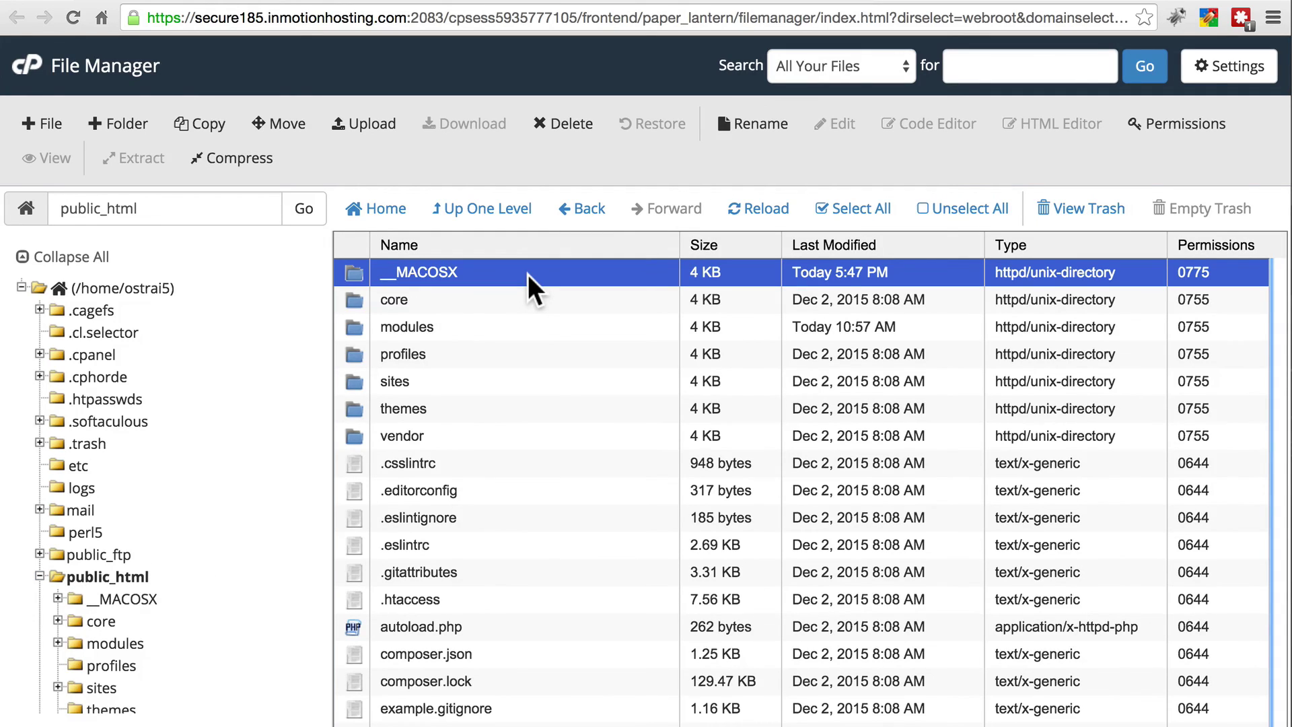
click(575, 124)
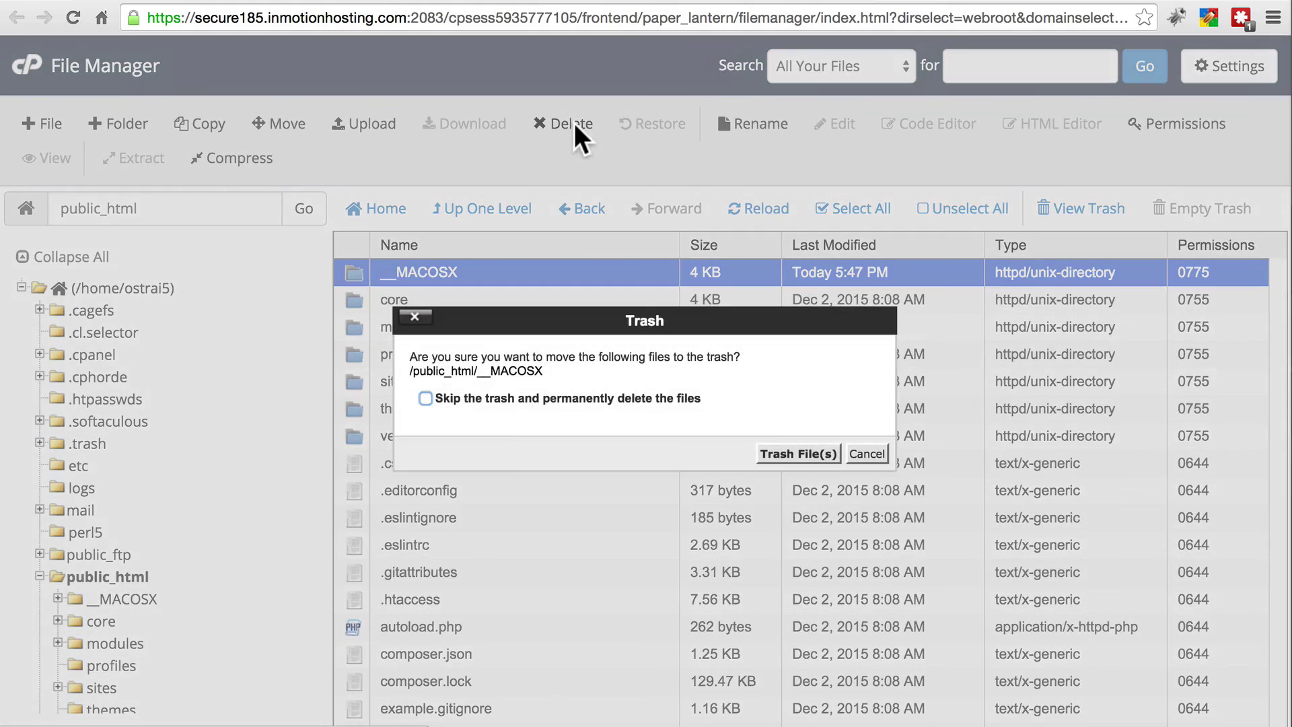
click(784, 455)
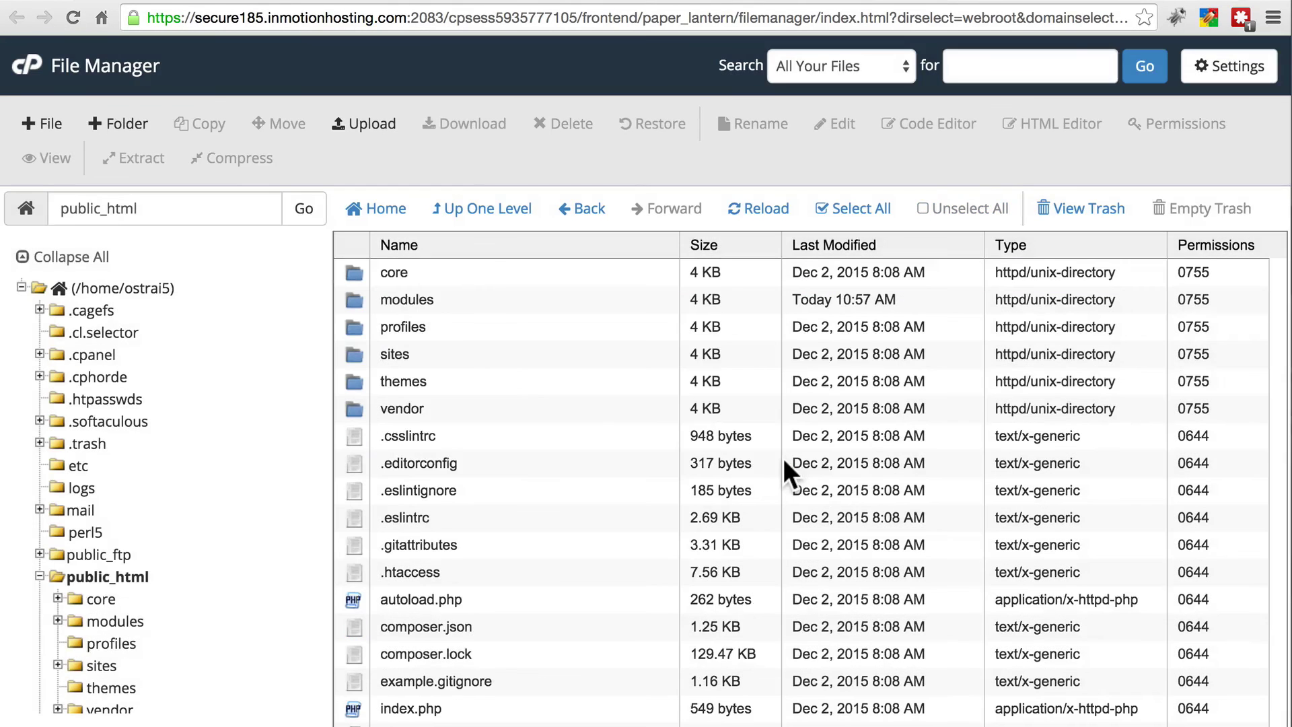